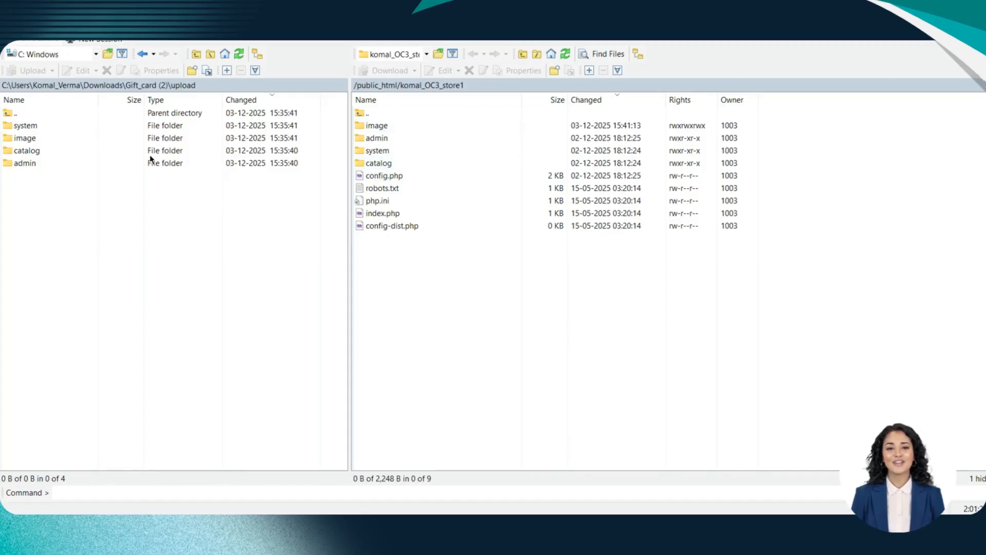
Upload the catalog and admin folders from Downloads\OC3.0.x (15)\OC3.0.x\upload to the store's root folder on the server
left_click(99, 85)
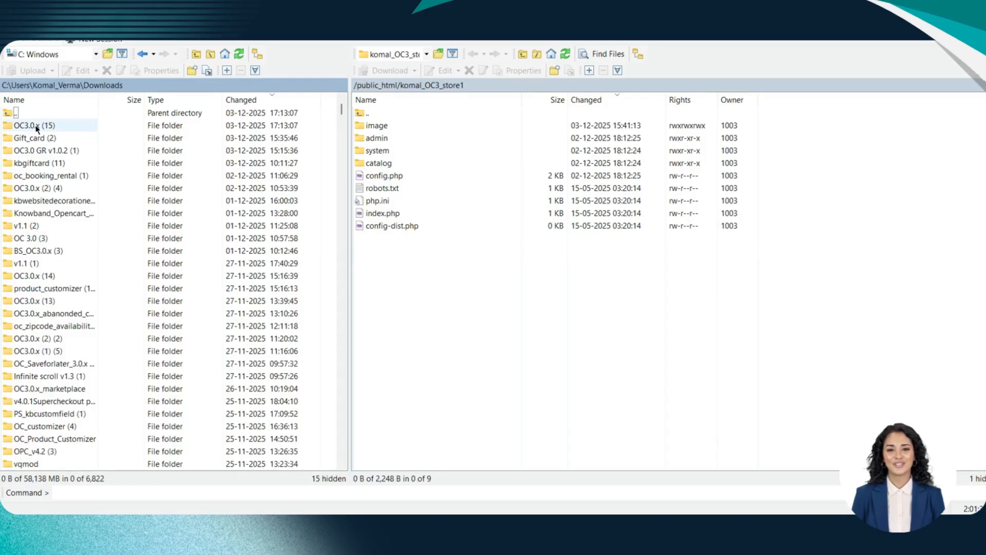
double_click(36, 126)
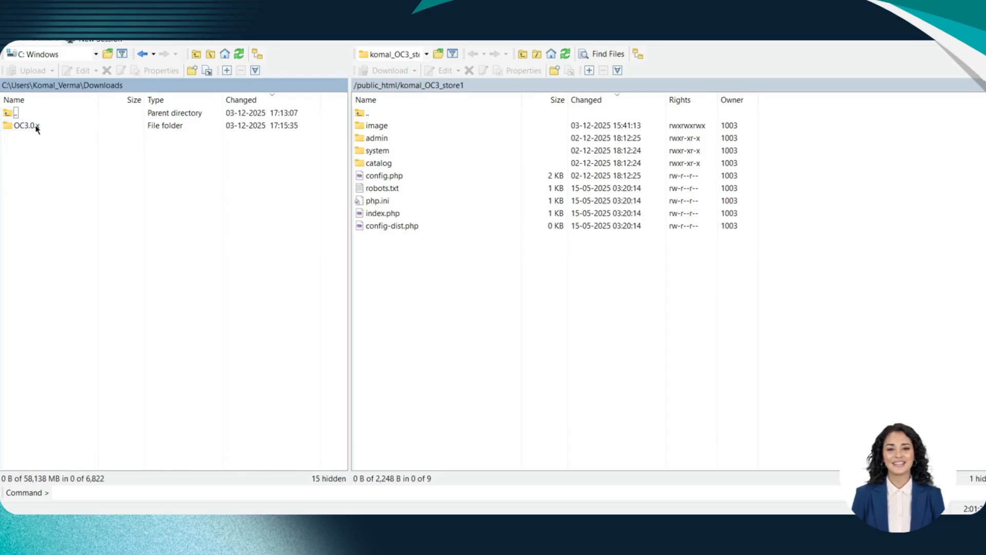
double_click(37, 127)
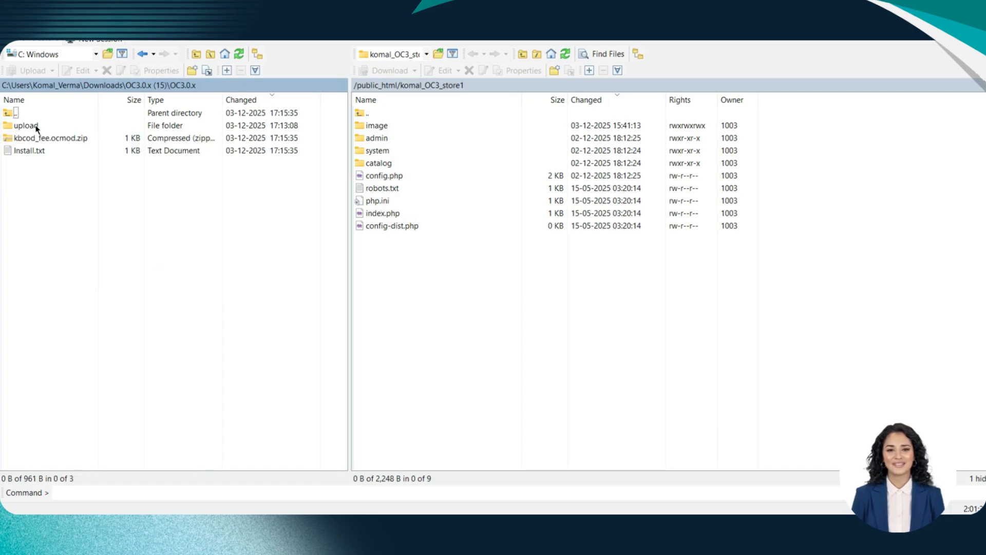
double_click(37, 127)
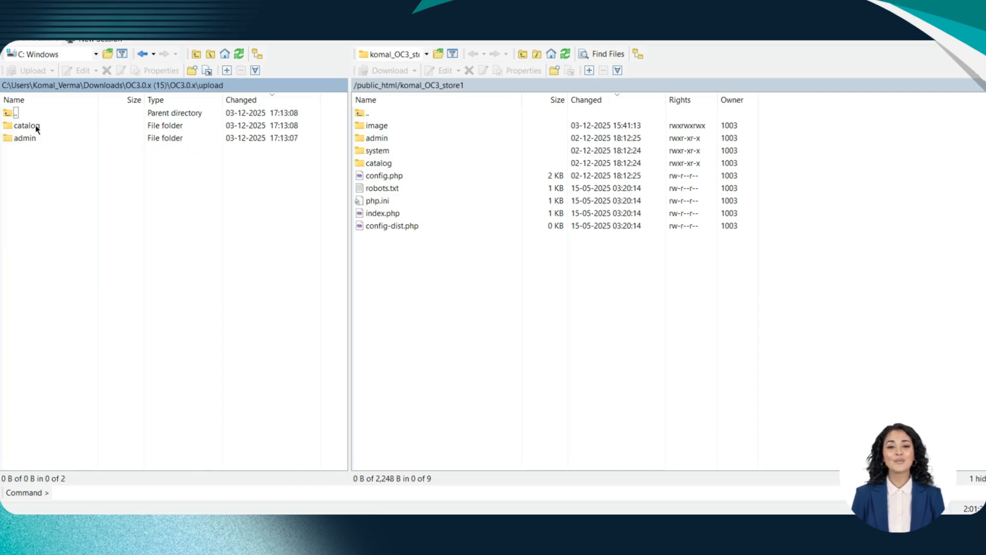
key("ctrl+a")
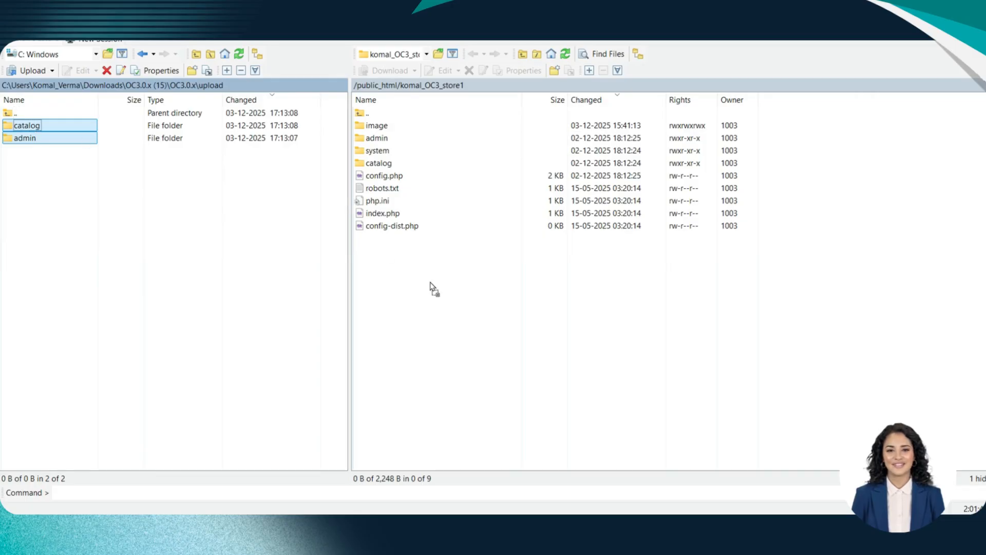
key("F5")
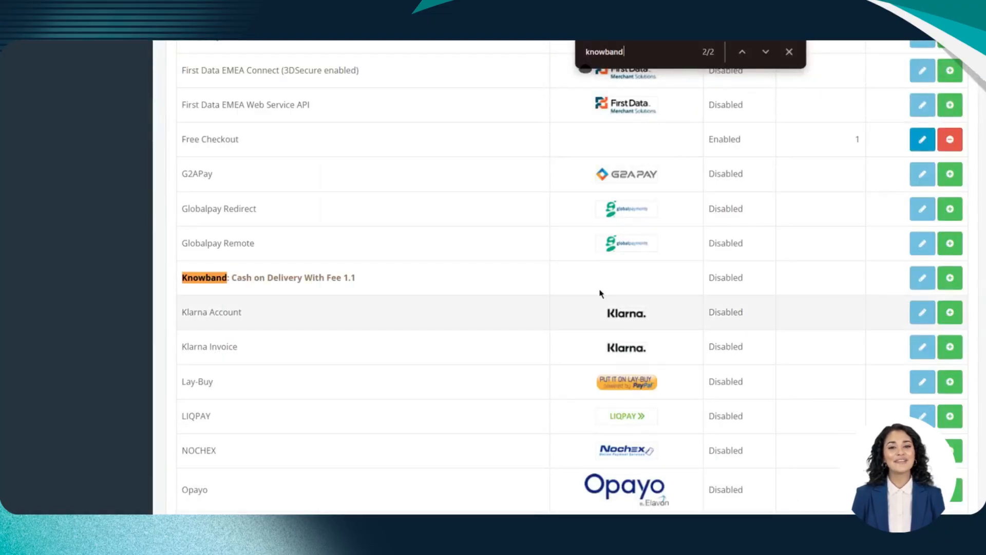
Switch to the OpenCart admin and install the payment method Knowband: Cash on Delivery With Fee 1.1
scroll(464, 279, "up", 15)
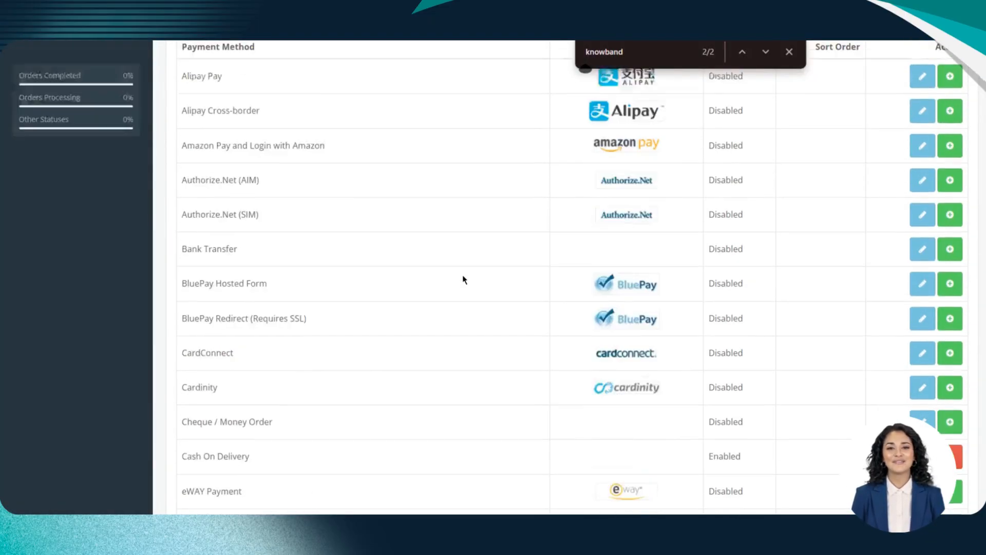
scroll(255, 264, "down", 17)
scroll(254, 264, "up", 1)
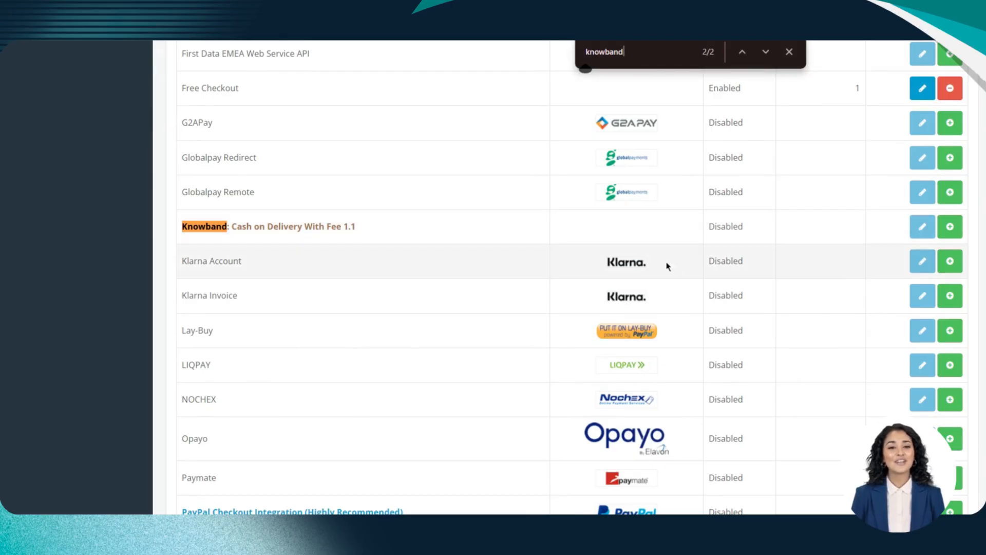
left_click(951, 232)
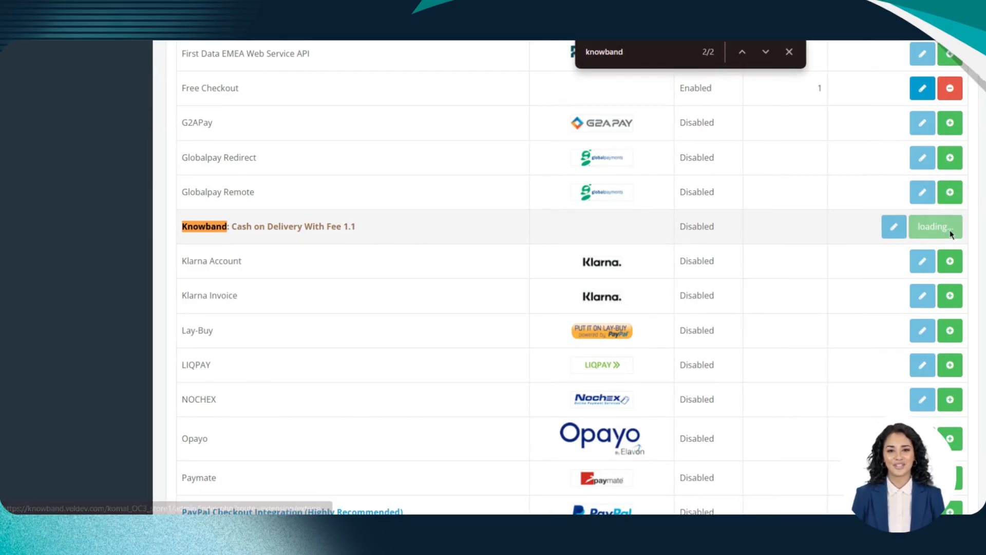
Upload the kbcod_fee.ocmod.zip package through the Extension Installer
scroll(537, 238, "up", 15)
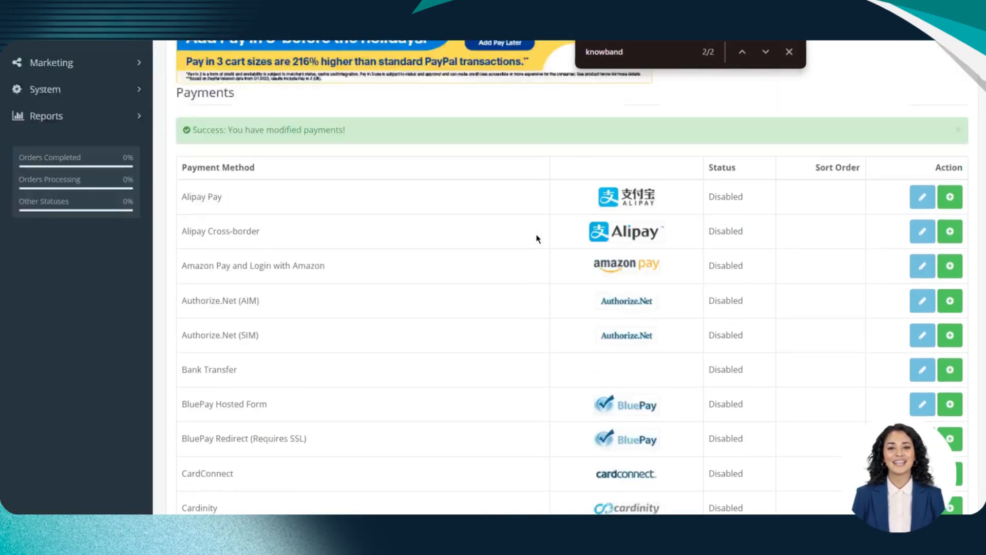
left_click(109, 183)
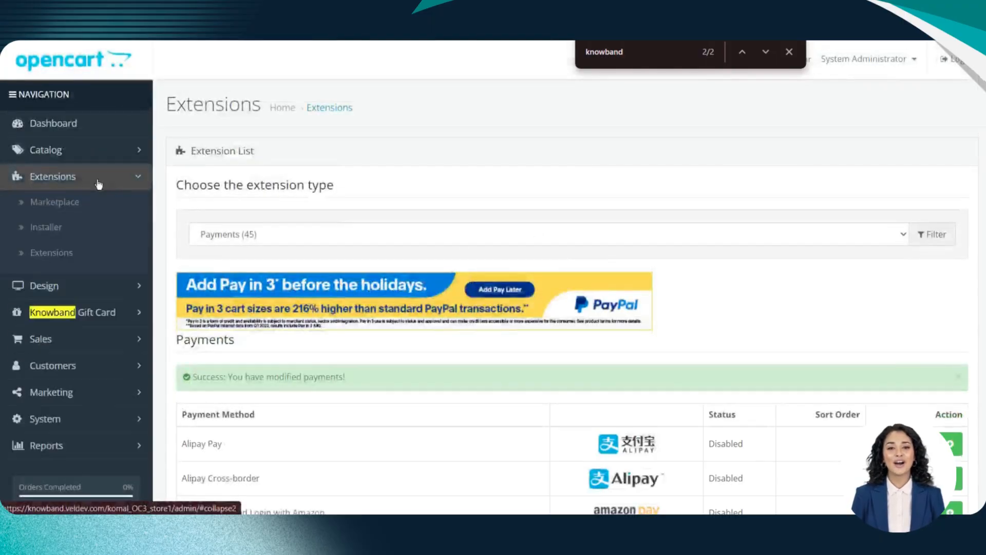
left_click(48, 226)
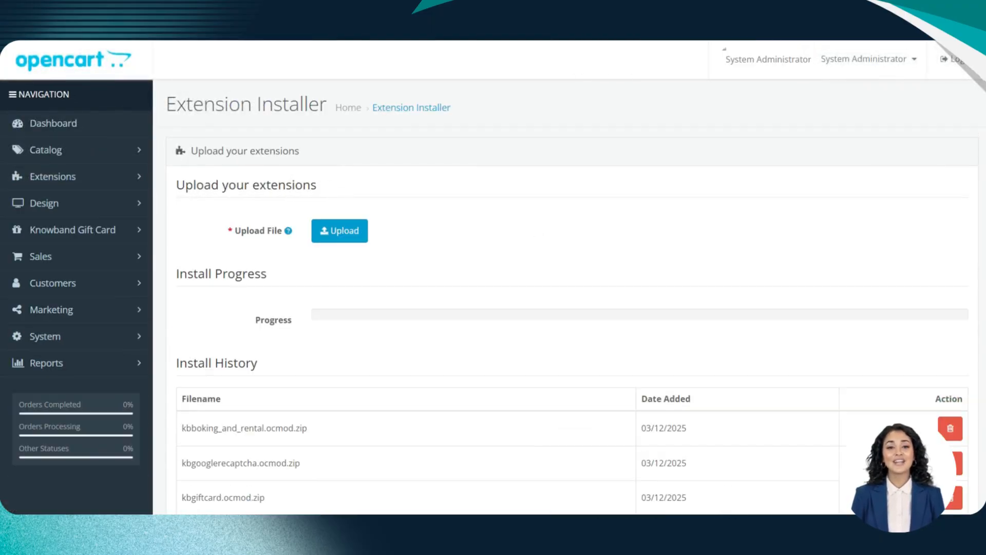
left_click(345, 236)
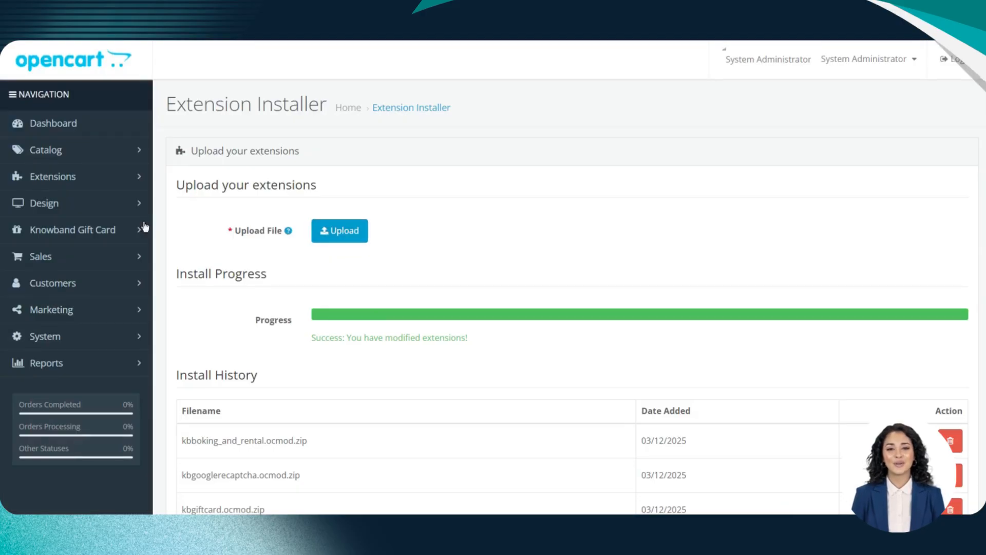
Refresh the modification cache on the Modifications page
left_click(49, 179)
left_click(45, 278)
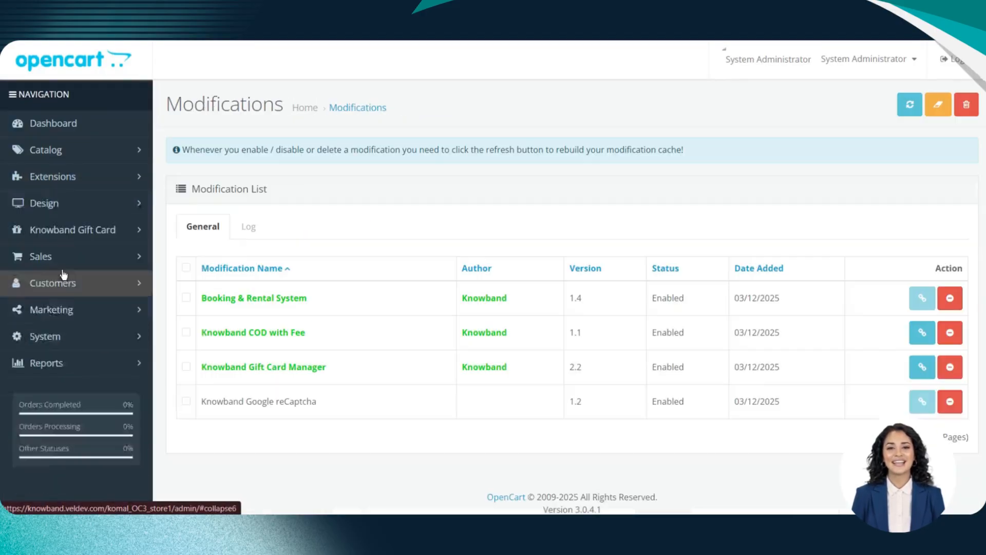
left_click(909, 104)
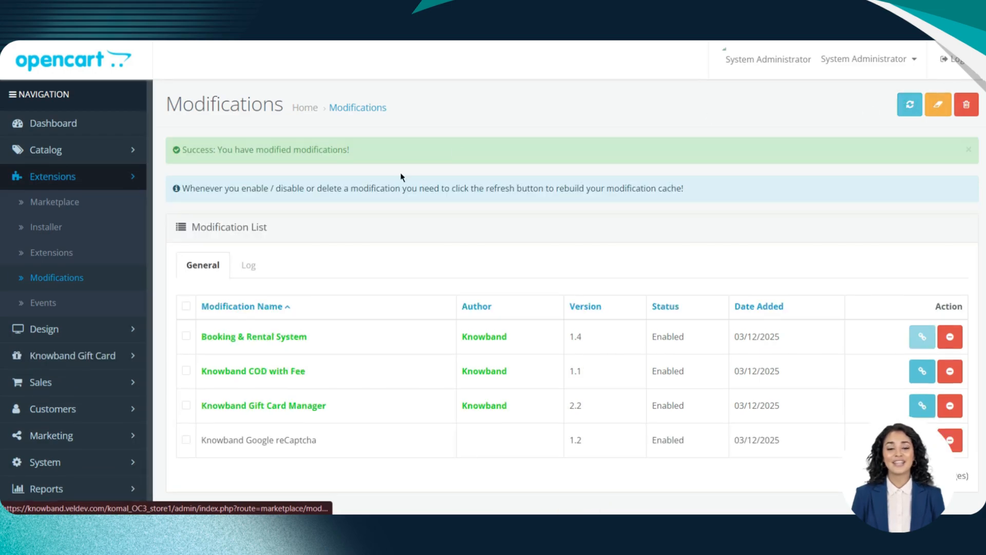
Filter the extensions to Payments, find "knowband" on the page and open Knowband: Cash on Delivery With Fee 1.1 for editing
left_click(37, 259)
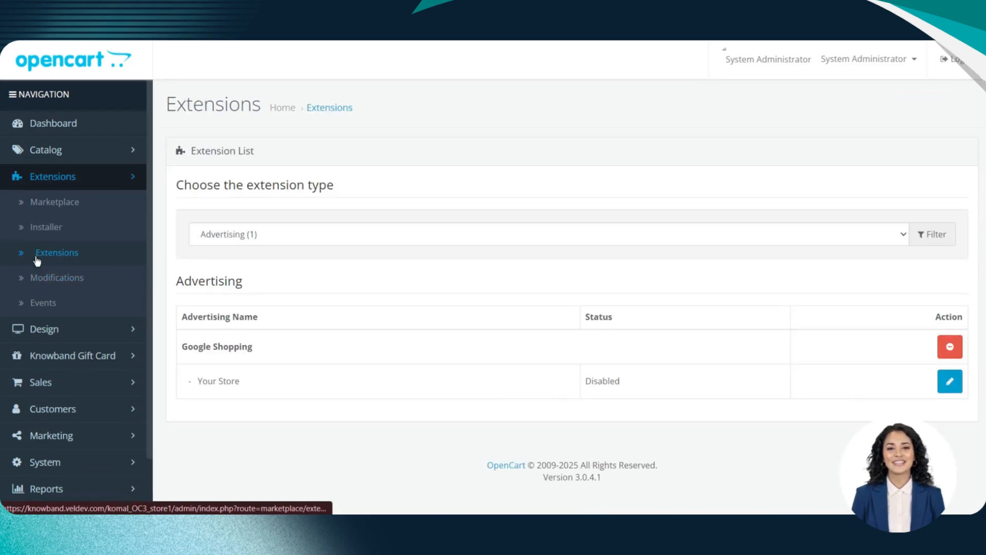
left_click(245, 238)
left_click(230, 405)
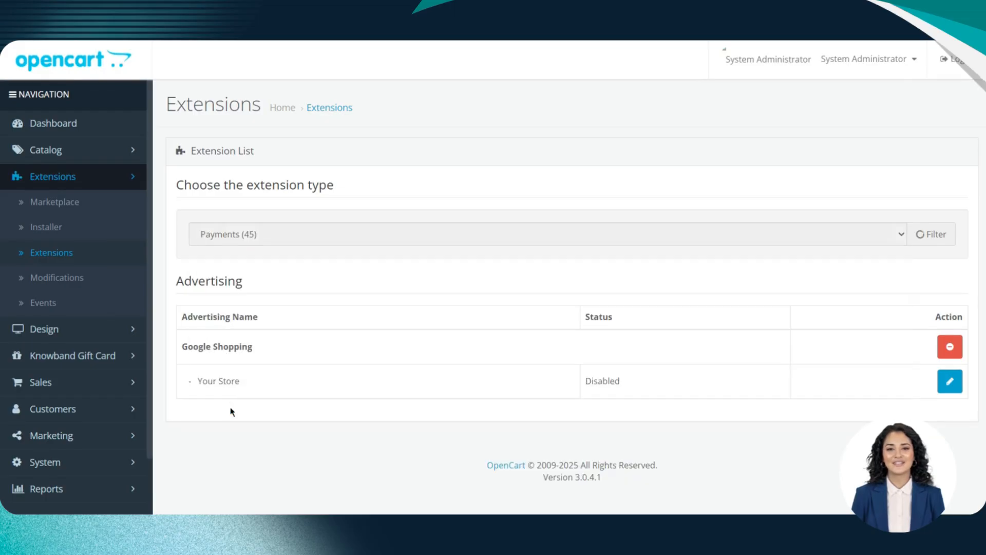
key("ctrl+f")
type("kn")
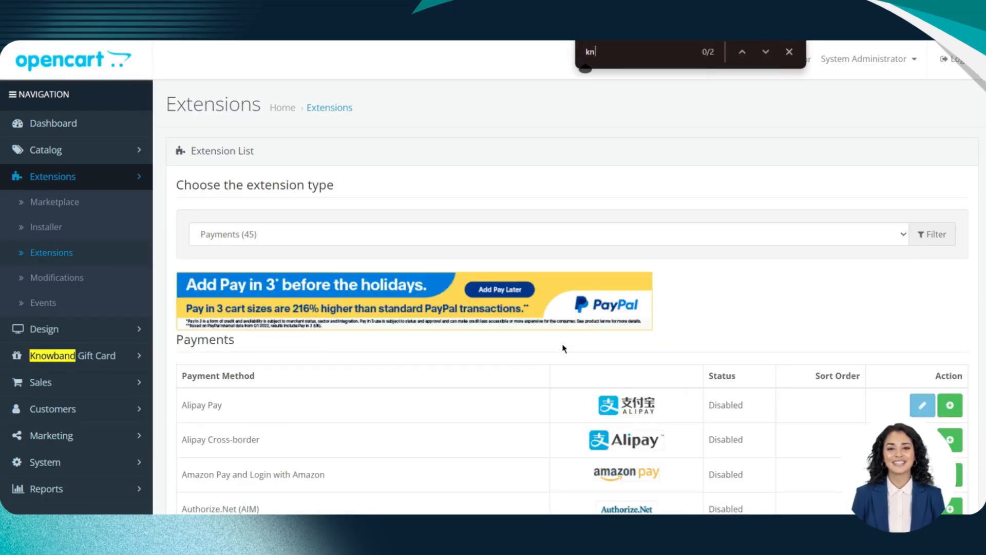
type("owband")
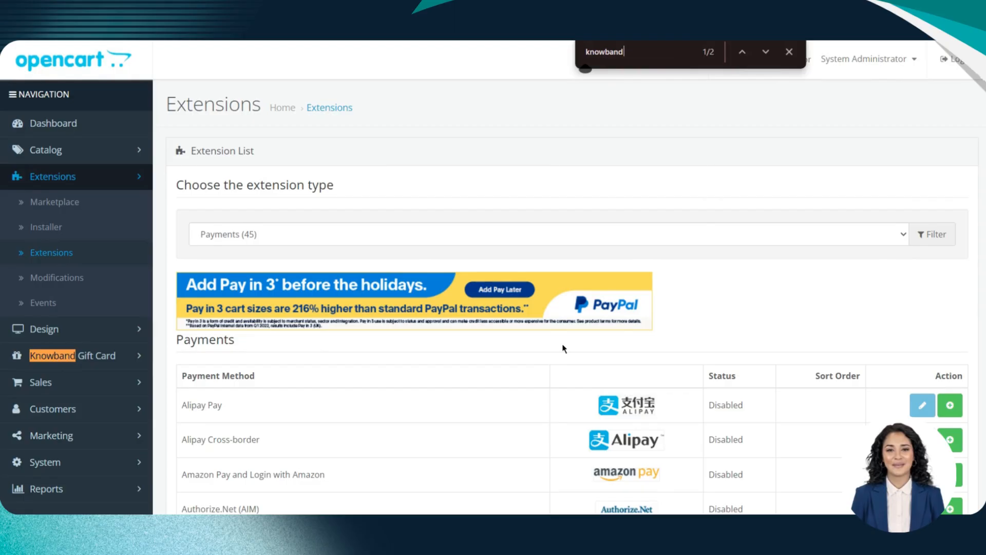
key("Return")
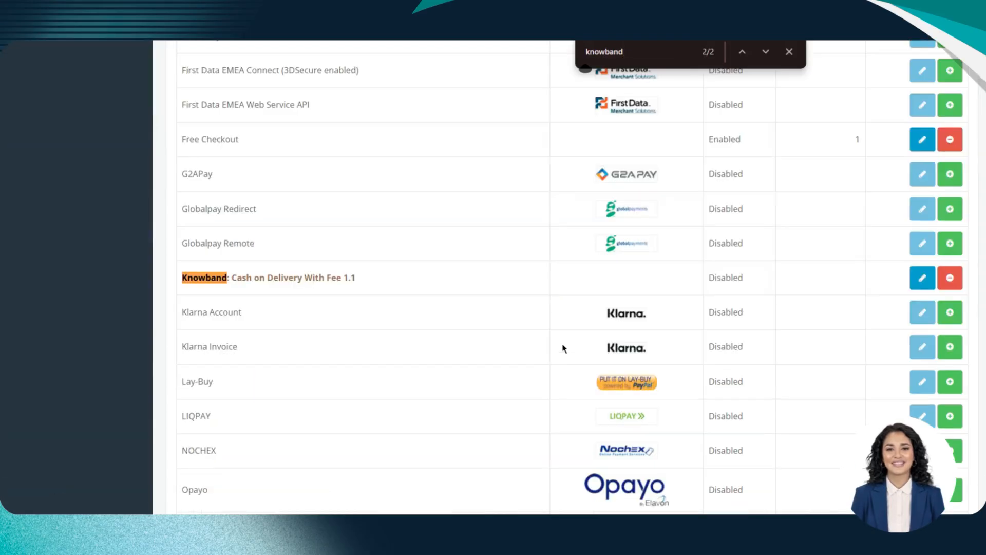
left_click(923, 280)
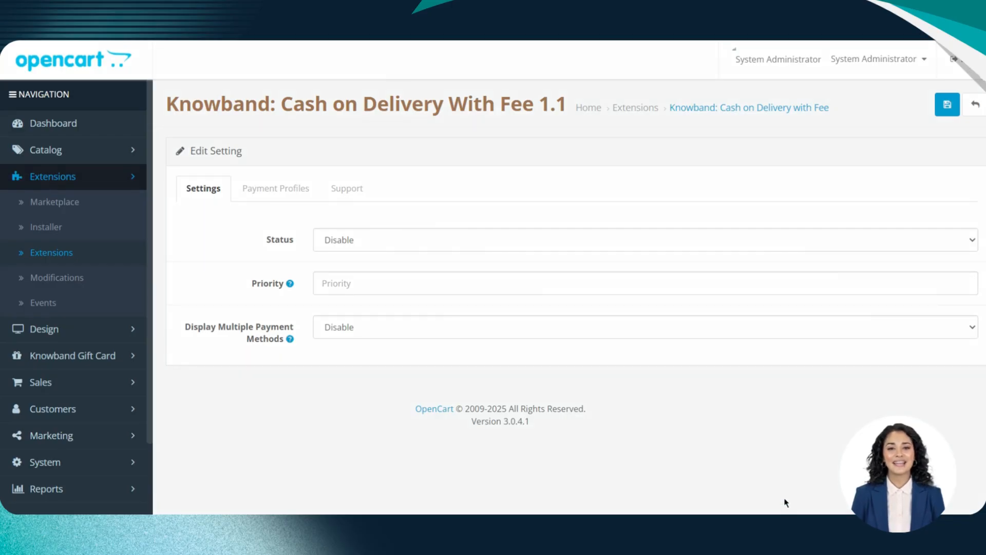
Enable the module's status, set its priority to 1, enable Display Multiple Payment Methods and save the settings
left_click(370, 245)
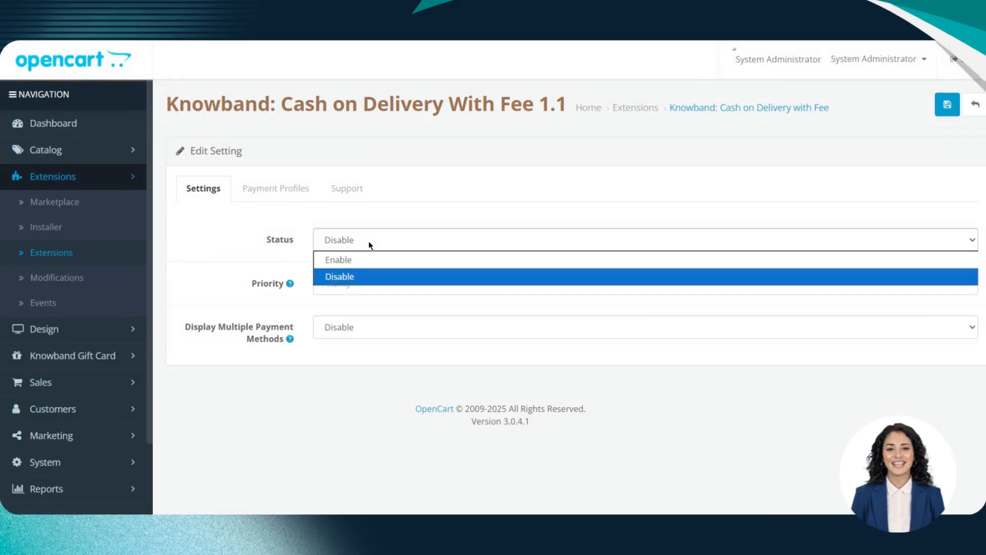
left_click(360, 258)
left_click(399, 284)
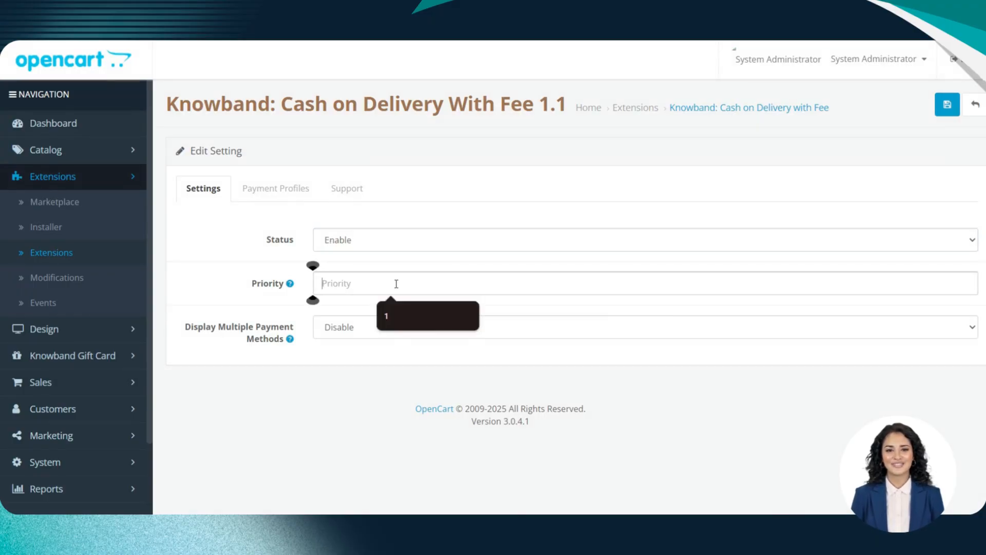
left_click(397, 330)
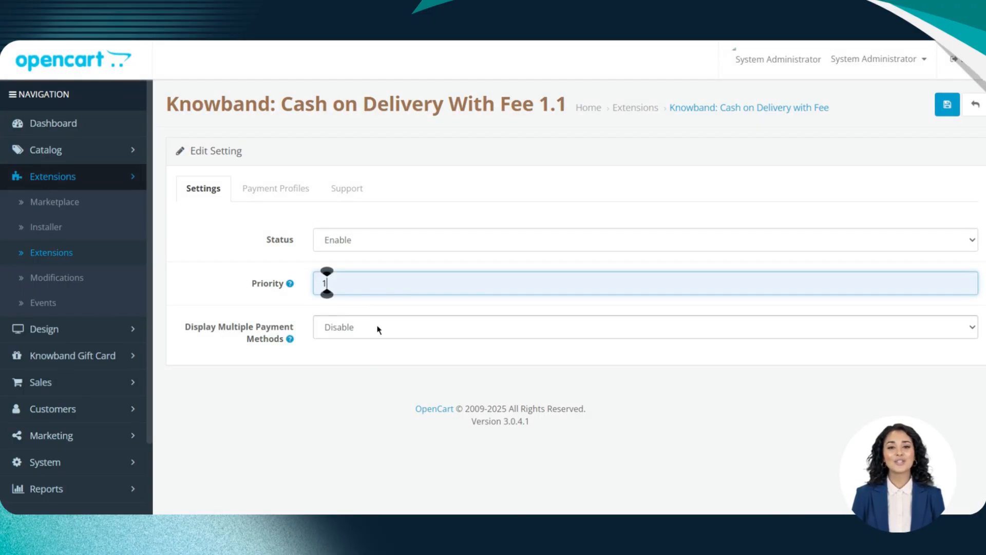
left_click(378, 329)
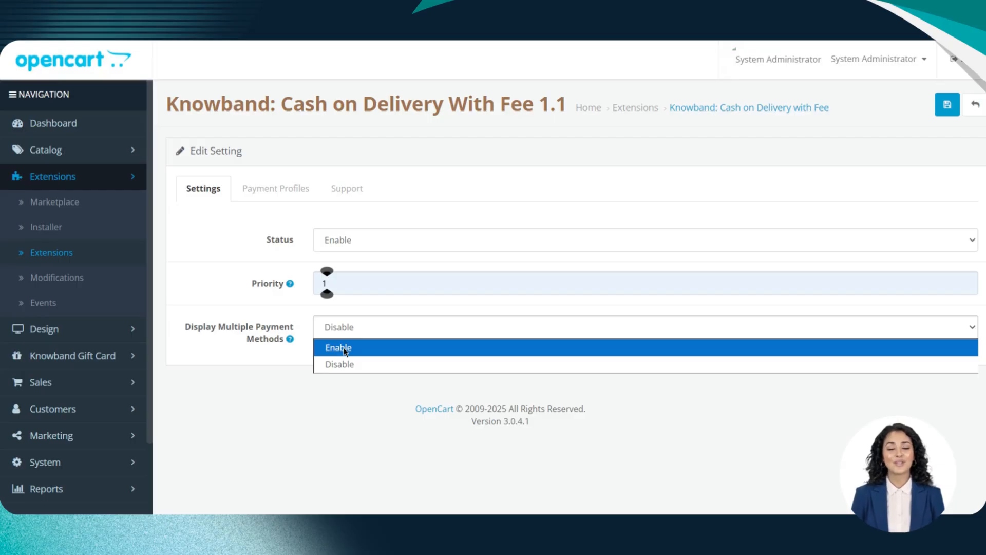
left_click(345, 351)
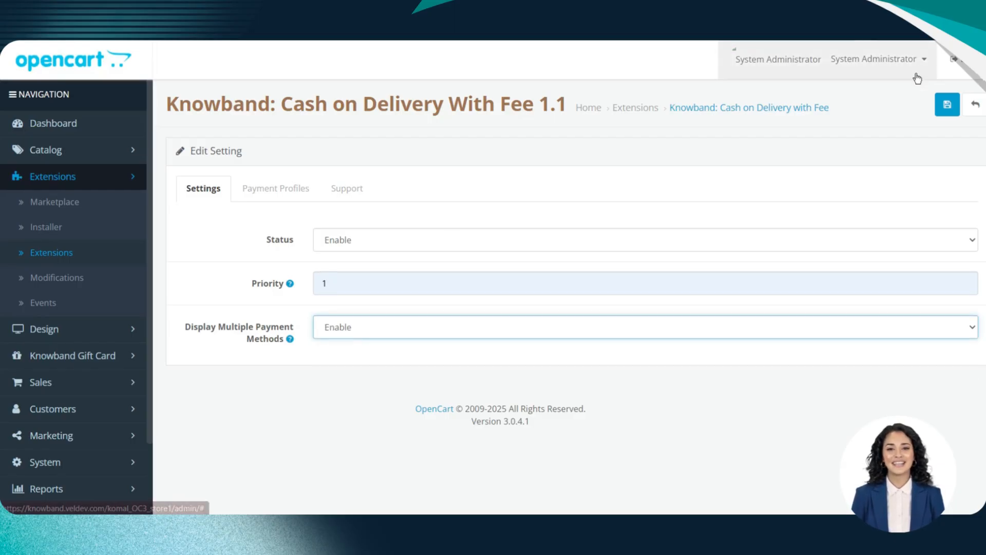
left_click(949, 102)
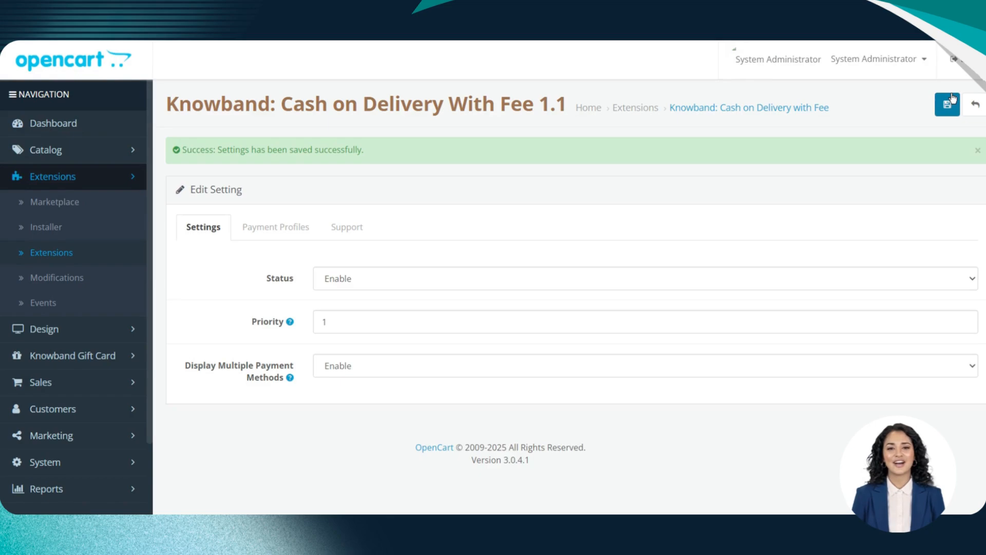
left_click_drag(246, 149, 395, 156)
left_click(395, 156)
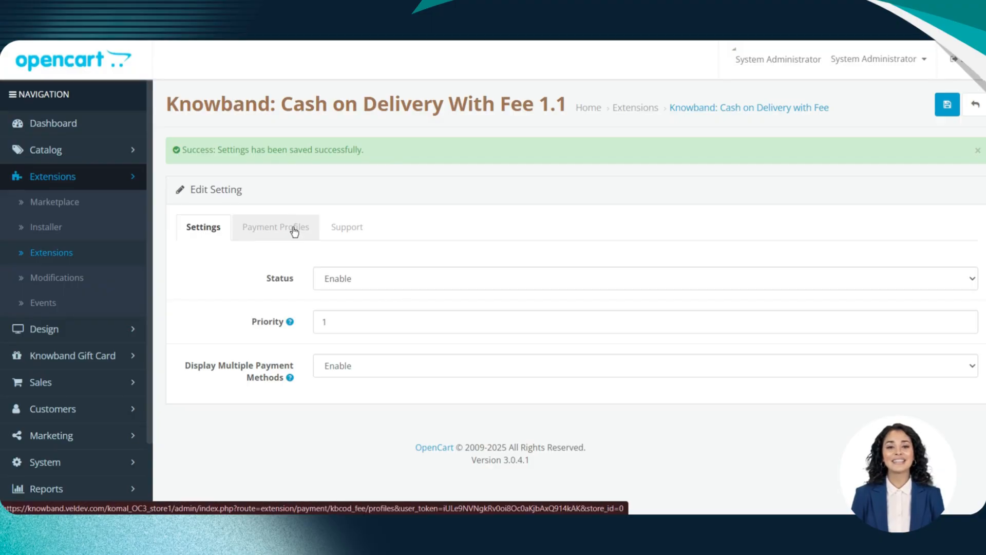
Start a new payment profile for the module and look through the fields of its form
left_click(295, 231)
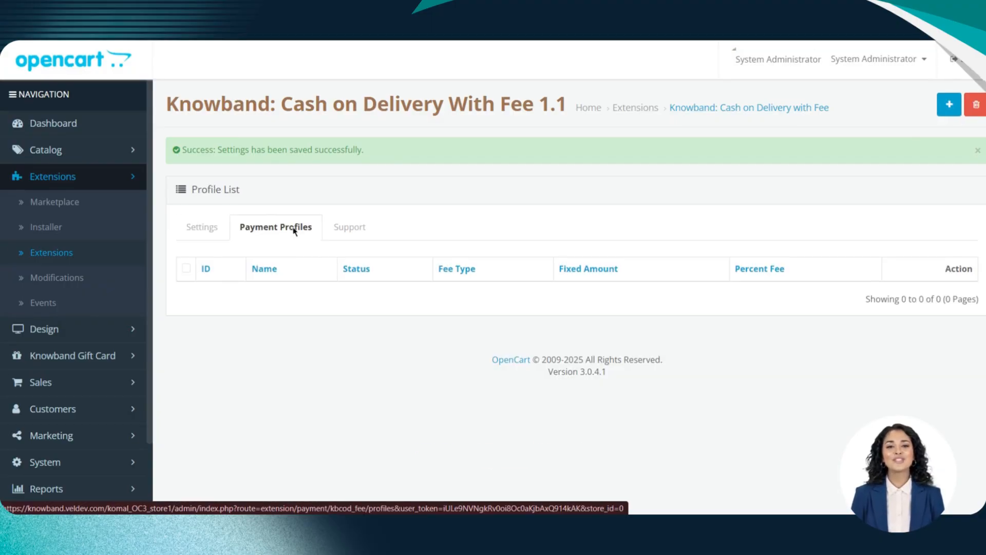
left_click(949, 104)
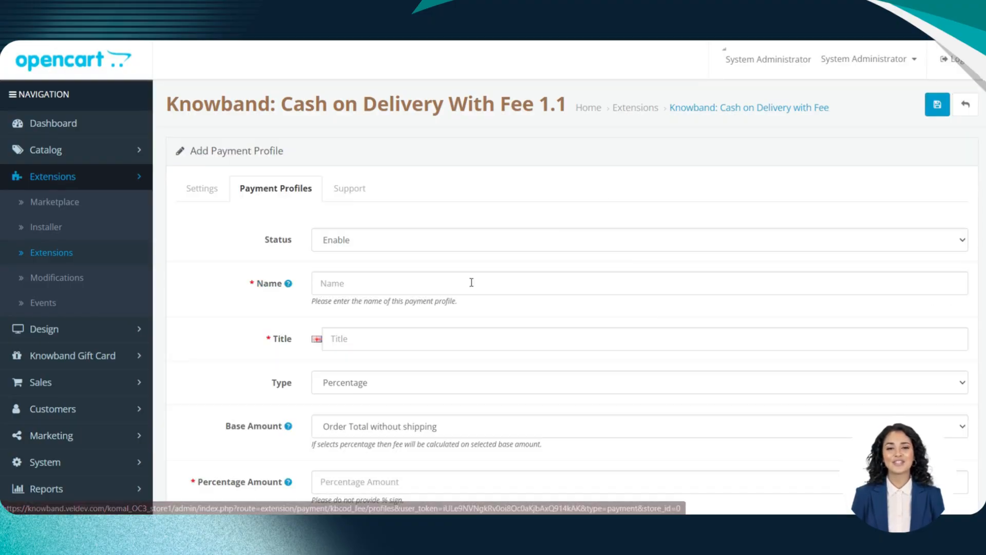
left_click(342, 285)
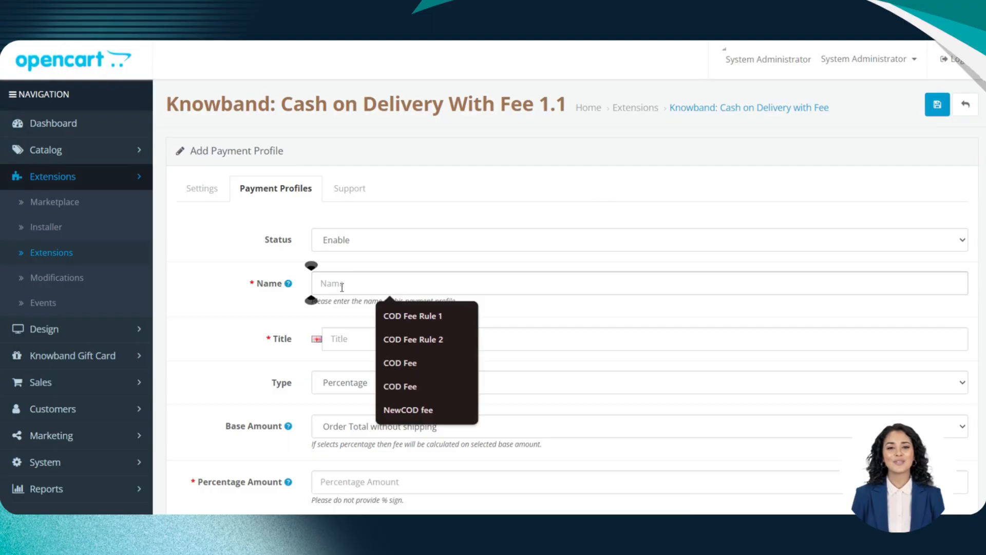
scroll(389, 207, "down", 2)
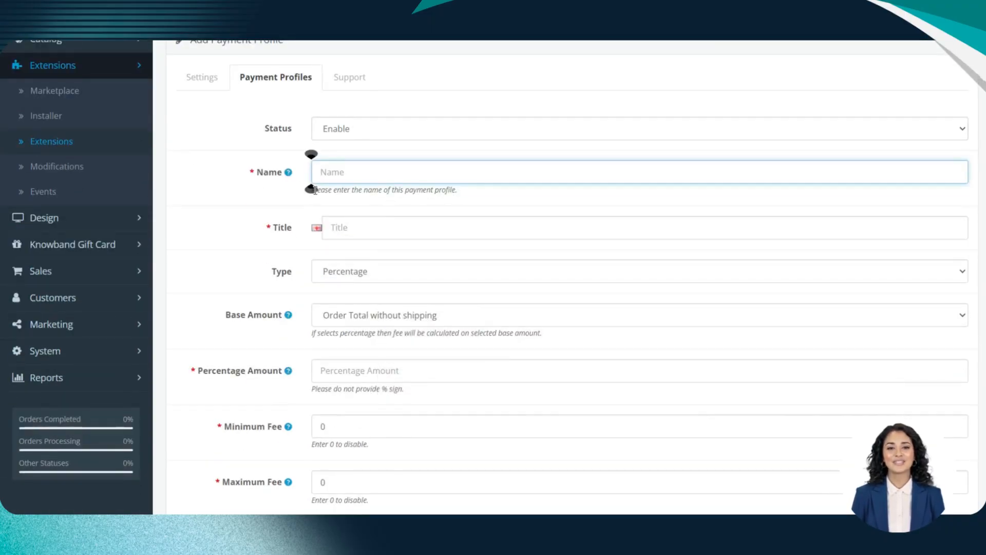
scroll(311, 190, "down", 8)
scroll(317, 194, "up", 10)
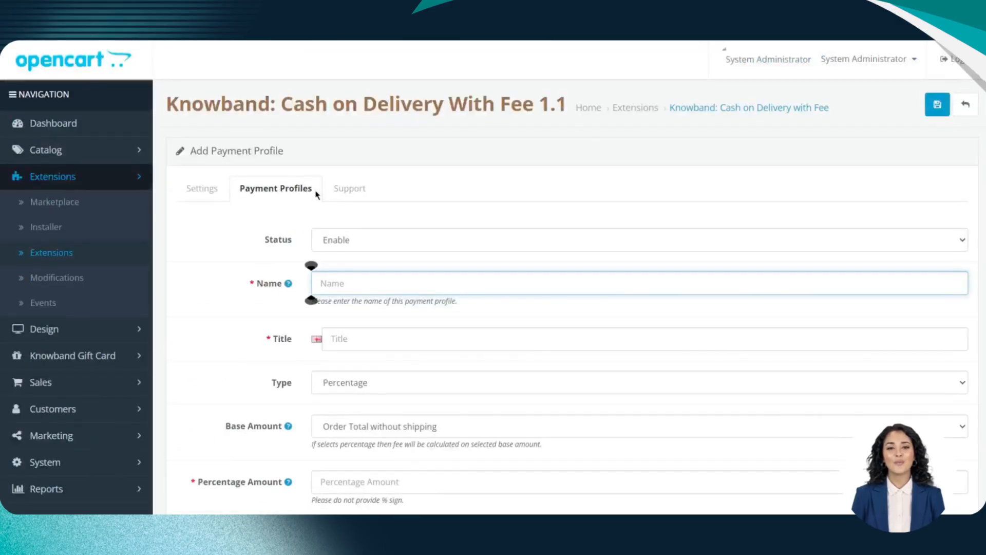
Enter "test" as both the name and the title of the payment profile
left_click(351, 282)
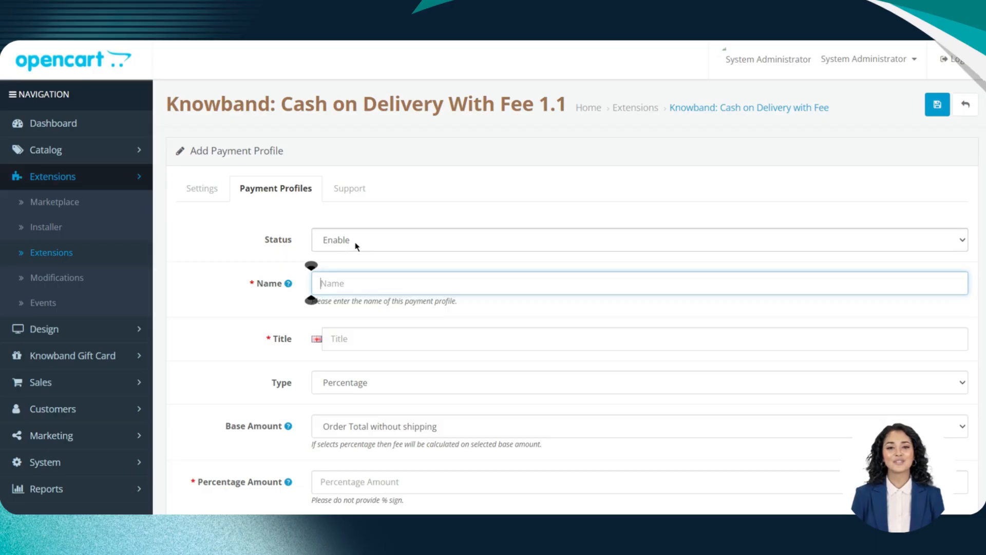
type("te")
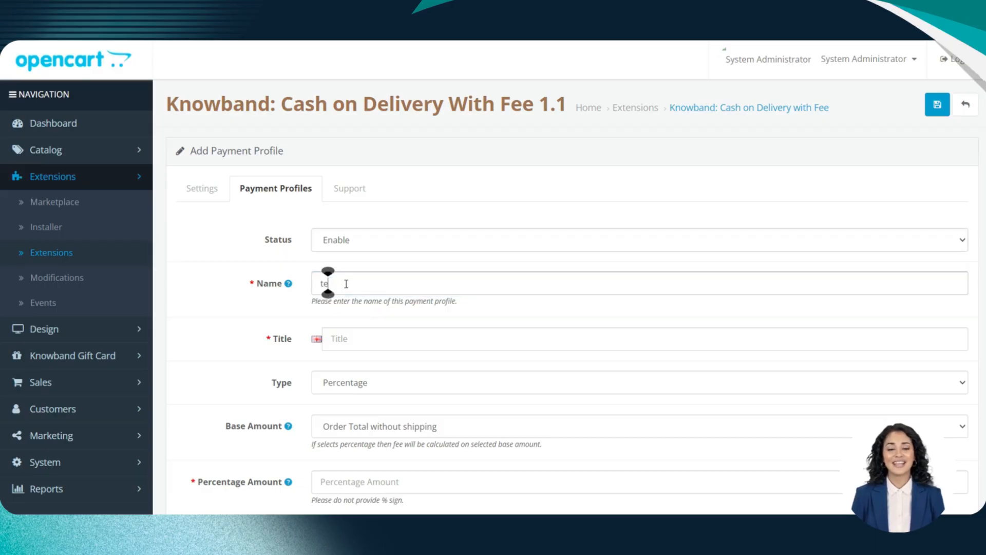
type("st")
key("Tab")
type("test")
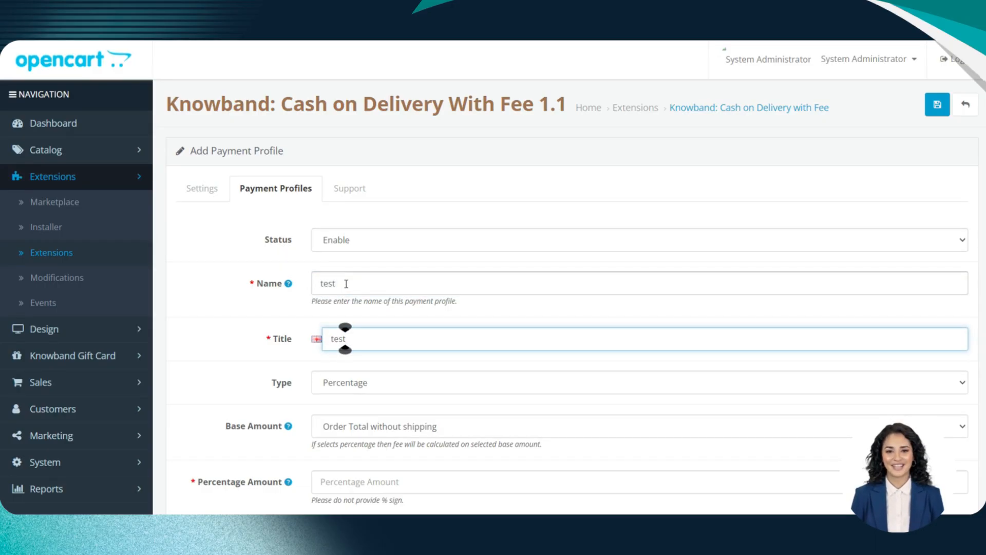
key("Tab")
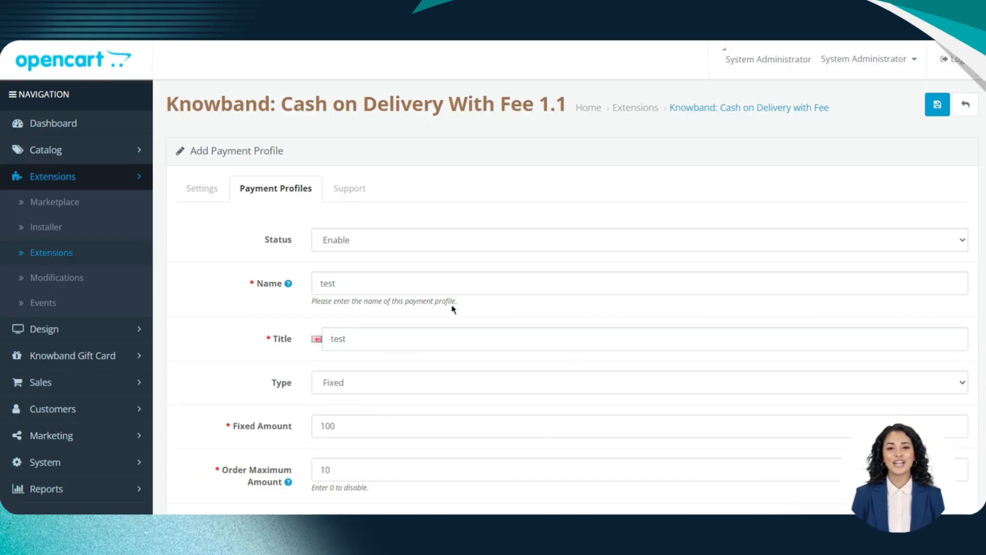
Set the profile's fee type to Fixed with a fixed amount of 100
scroll(451, 308, "down", 3)
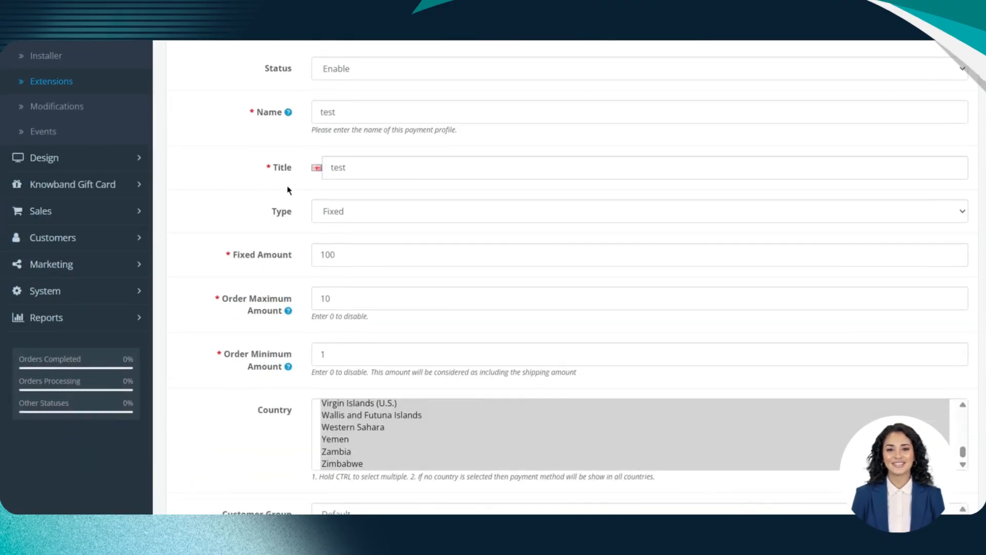
double_click(284, 213)
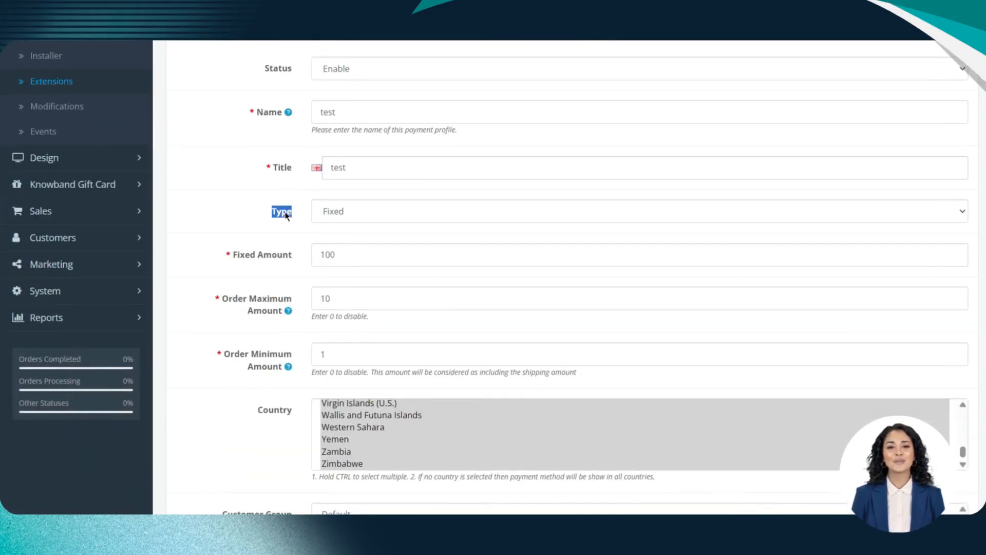
left_click(339, 212)
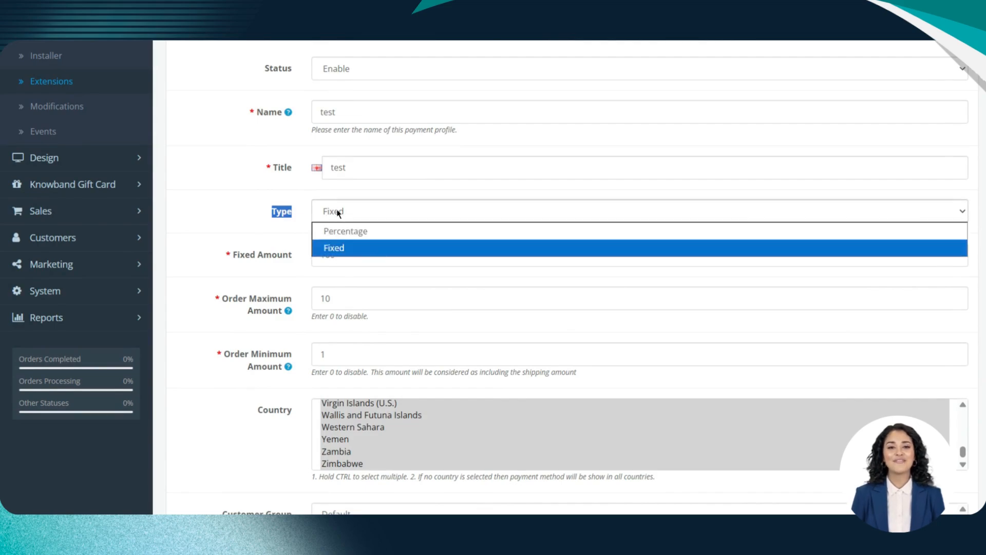
left_click(331, 247)
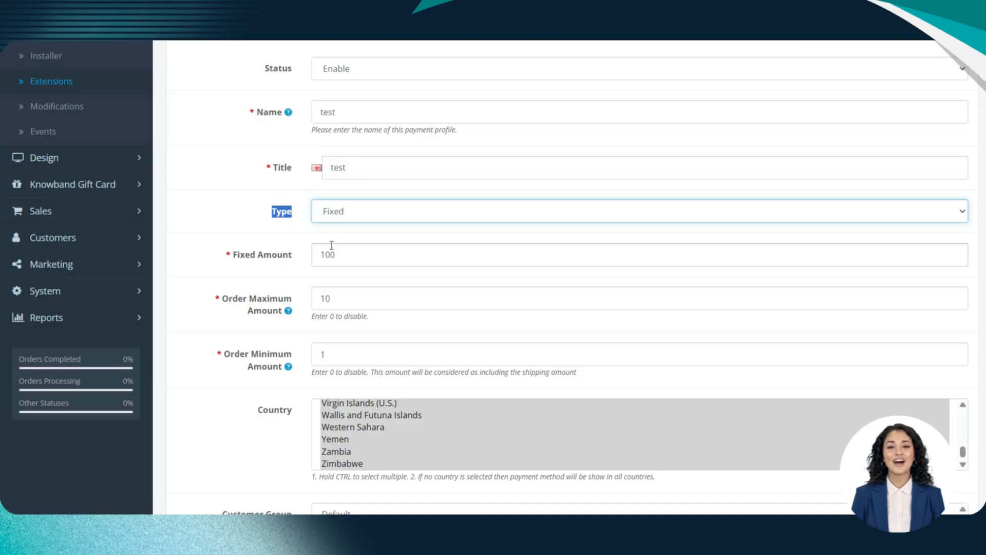
left_click_drag(228, 260, 307, 273)
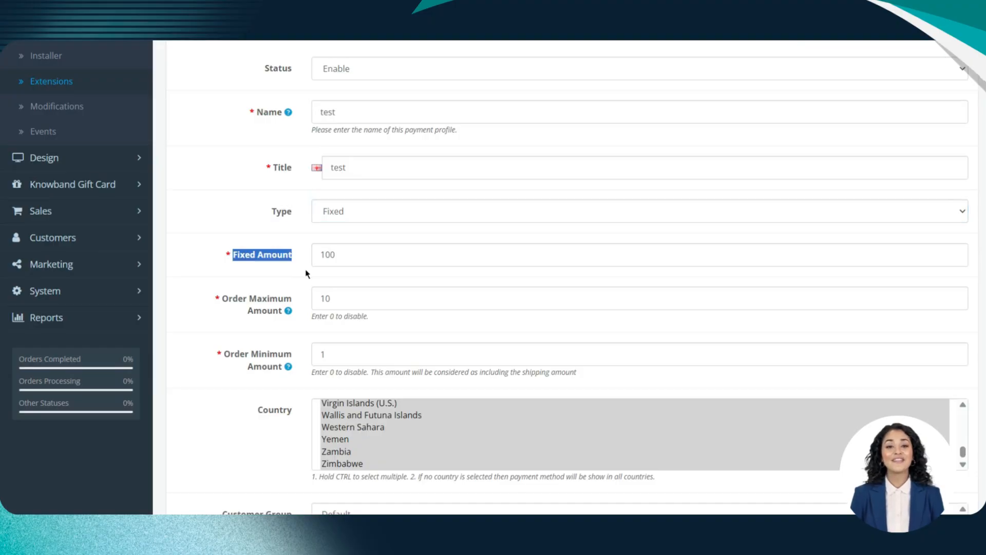
left_click(354, 257)
left_click(280, 261)
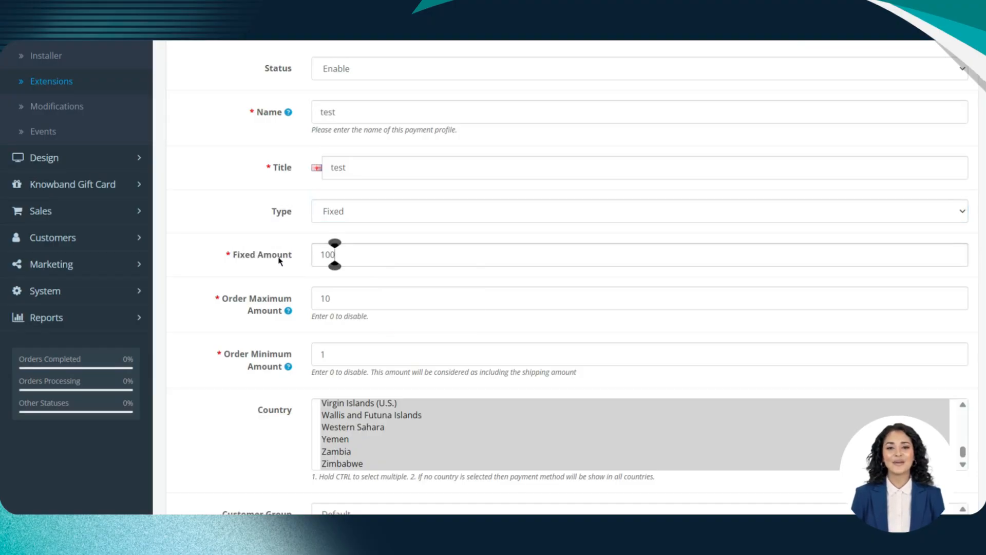
left_click(279, 261)
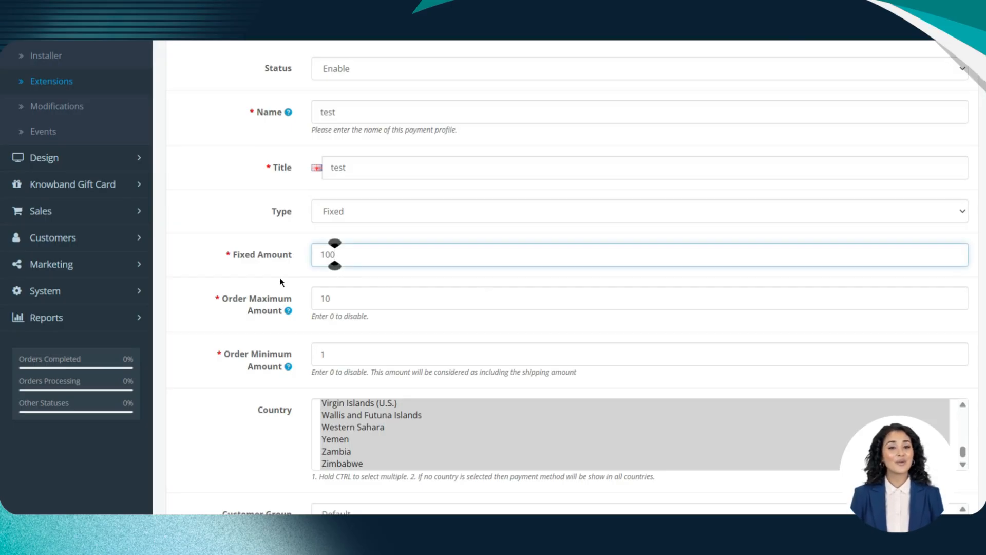
Set the profile's order maximum amount to 100
left_click(351, 297)
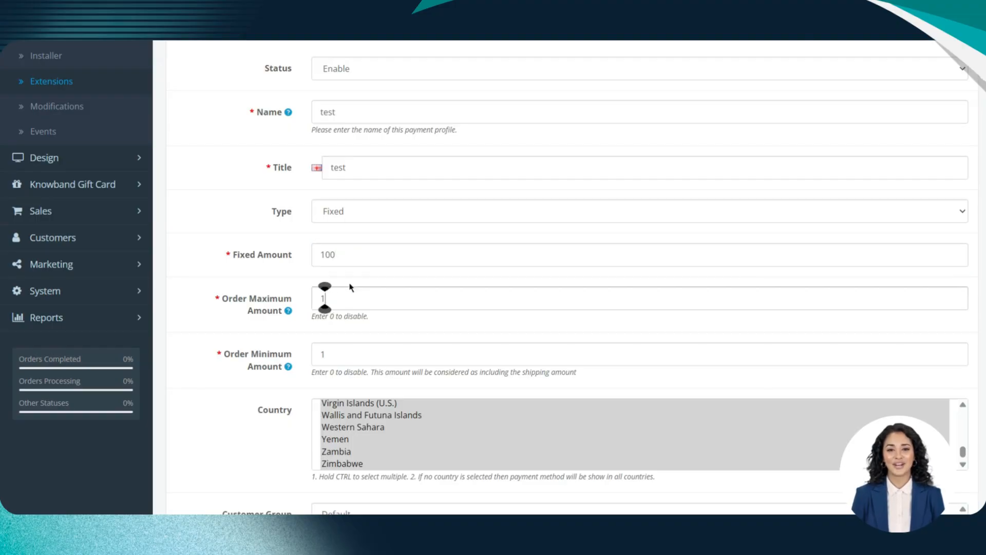
key("BackSpace")
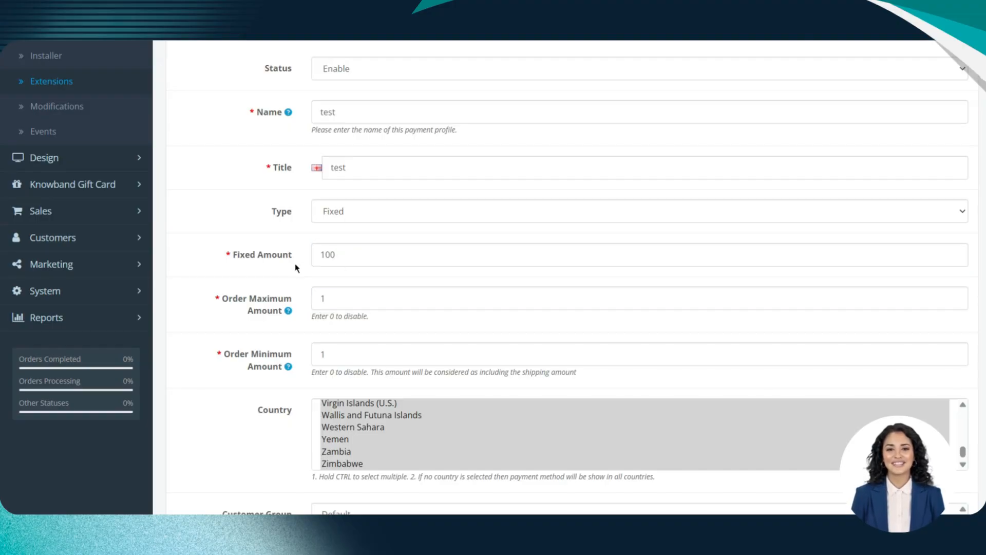
left_click(345, 300)
type("00")
left_click(380, 348)
Look through the selected entries of the profile's Country list
scroll(379, 348, "down", 2)
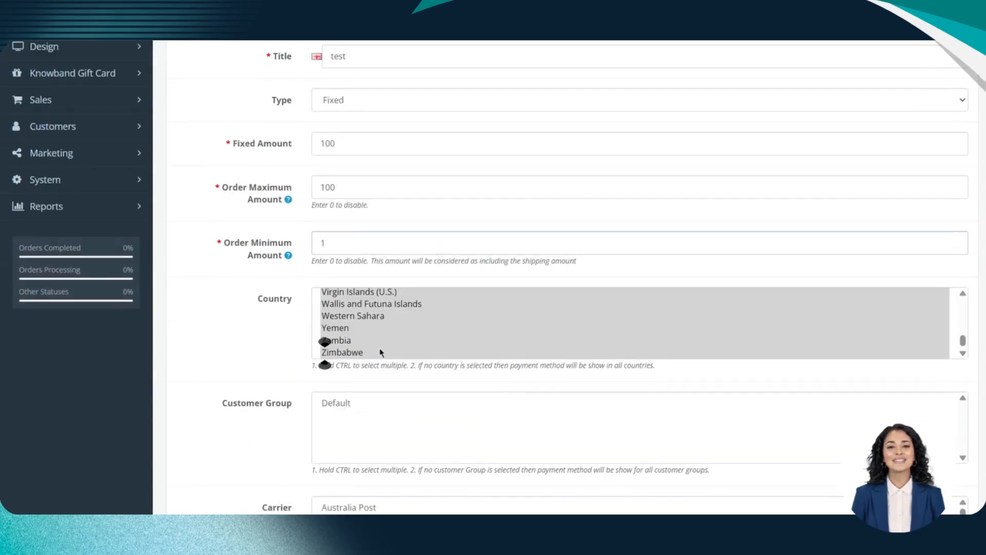
scroll(348, 341, "up", 4)
scroll(352, 343, "down", 4)
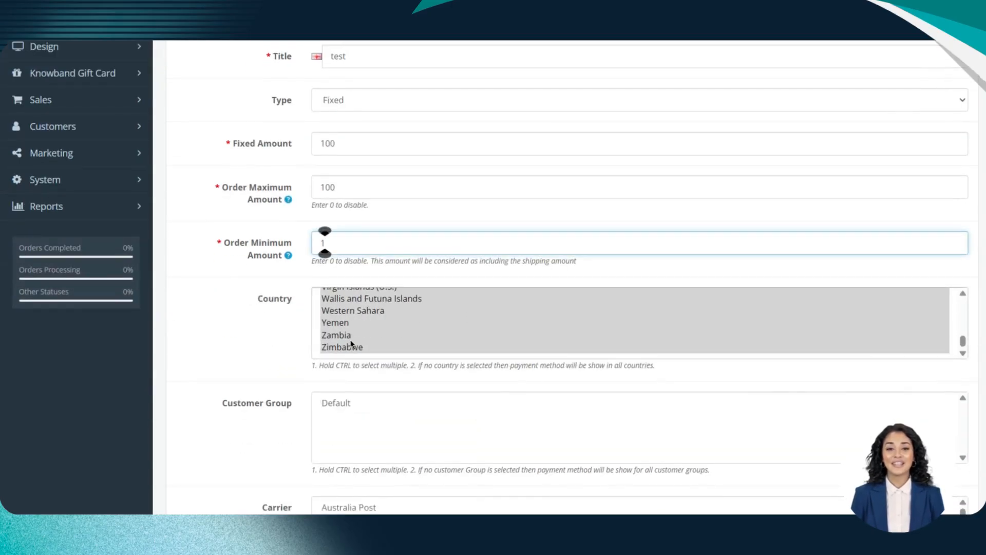
scroll(343, 323, "up", 10)
scroll(333, 303, "up", 20)
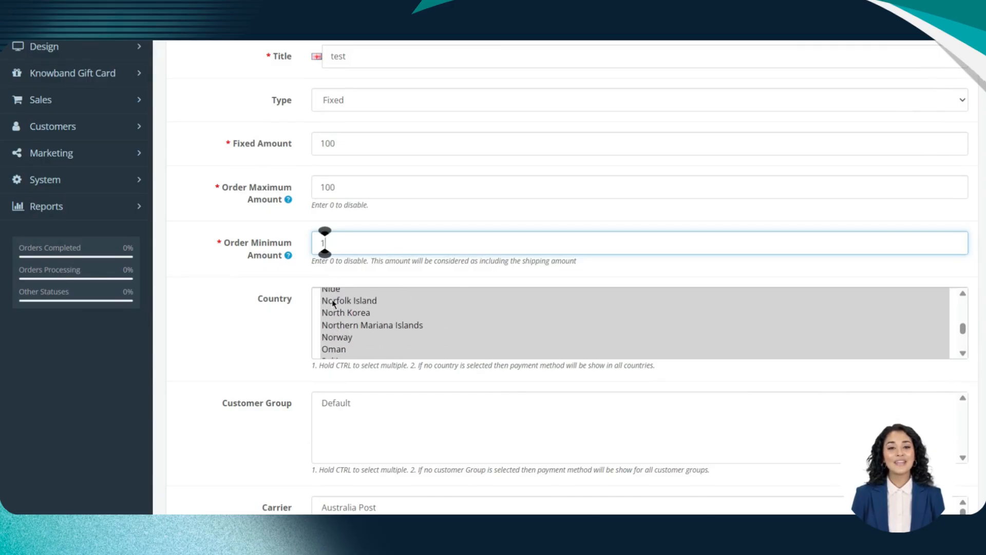
scroll(333, 303, "up", 8)
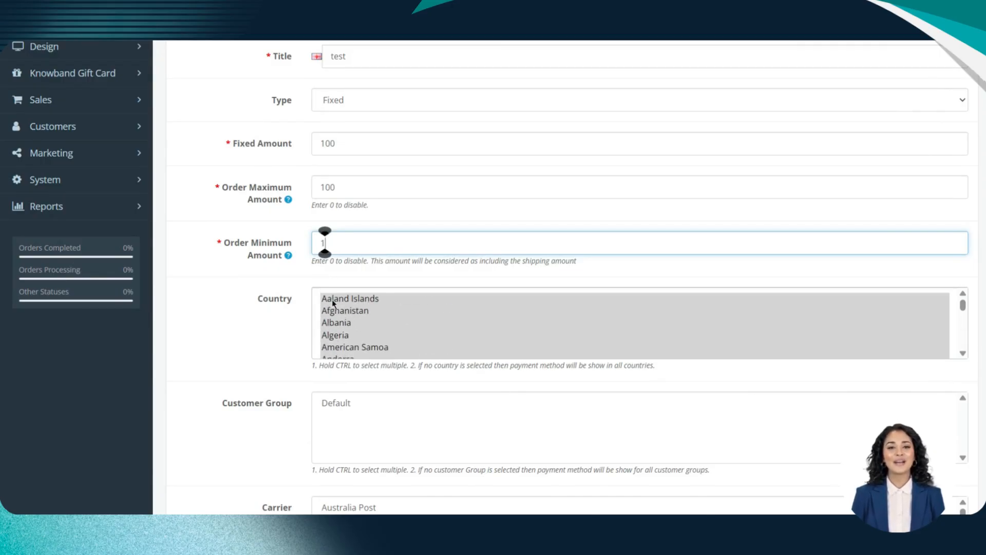
scroll(333, 303, "down", 20)
scroll(333, 303, "down", 2)
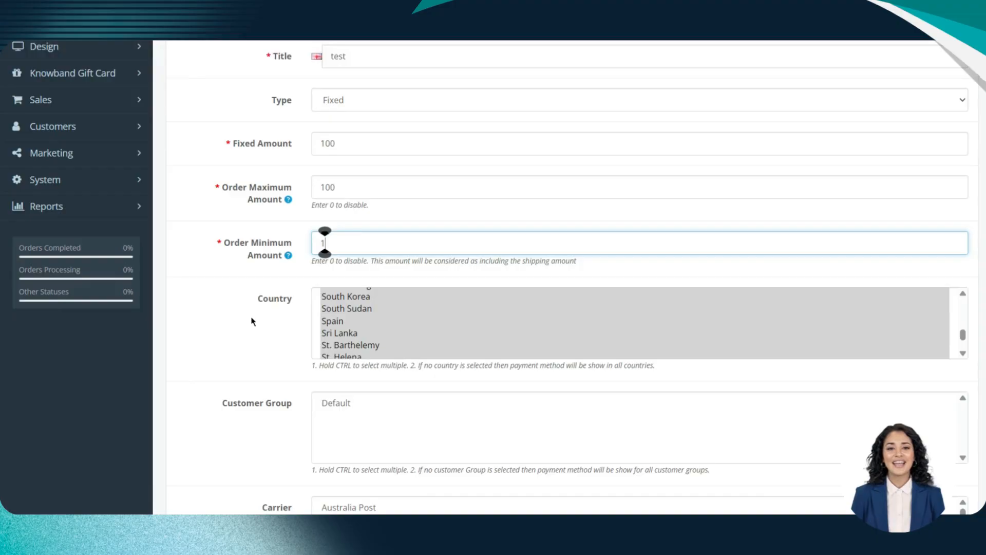
scroll(254, 319, "down", 4)
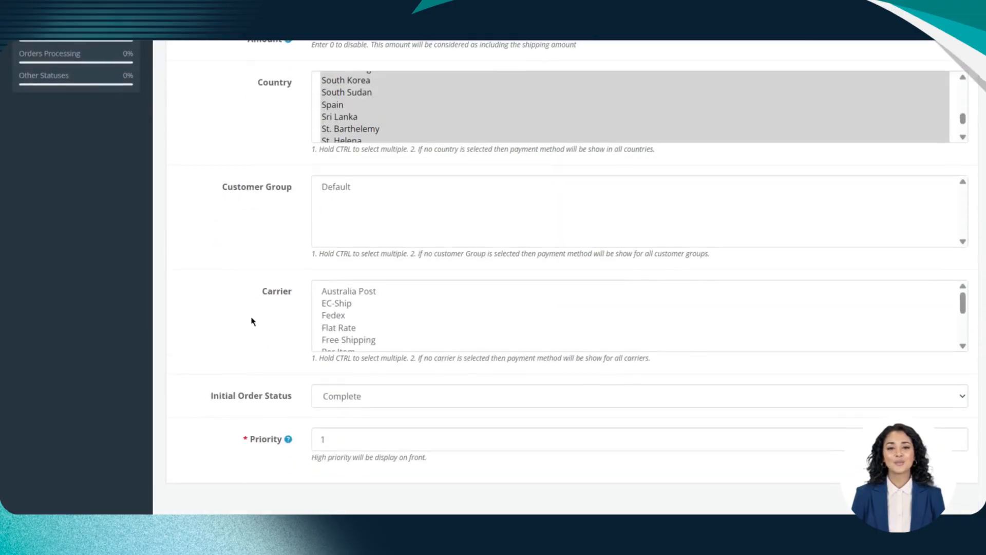
Select the Default customer group and all carriers for the payment profile
left_click(336, 189)
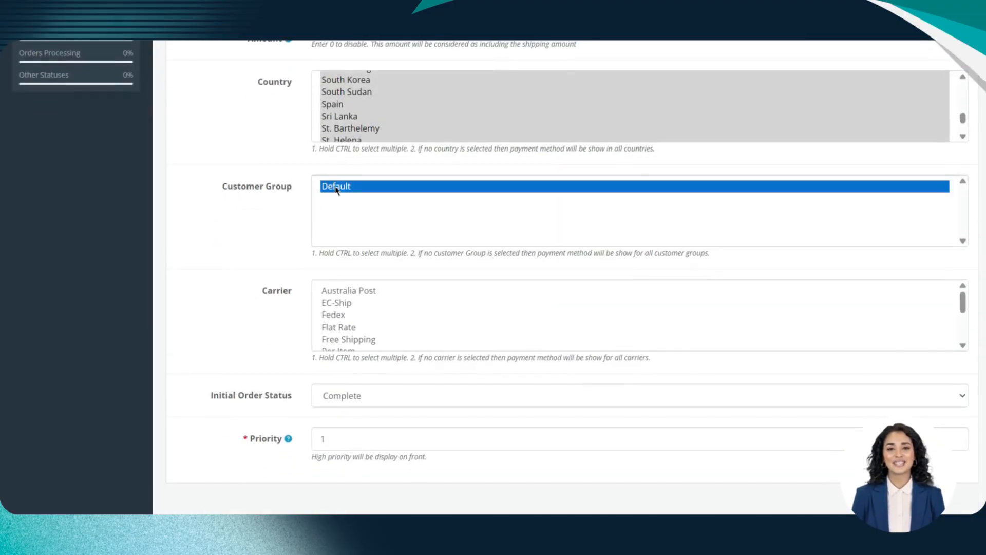
left_click(329, 296)
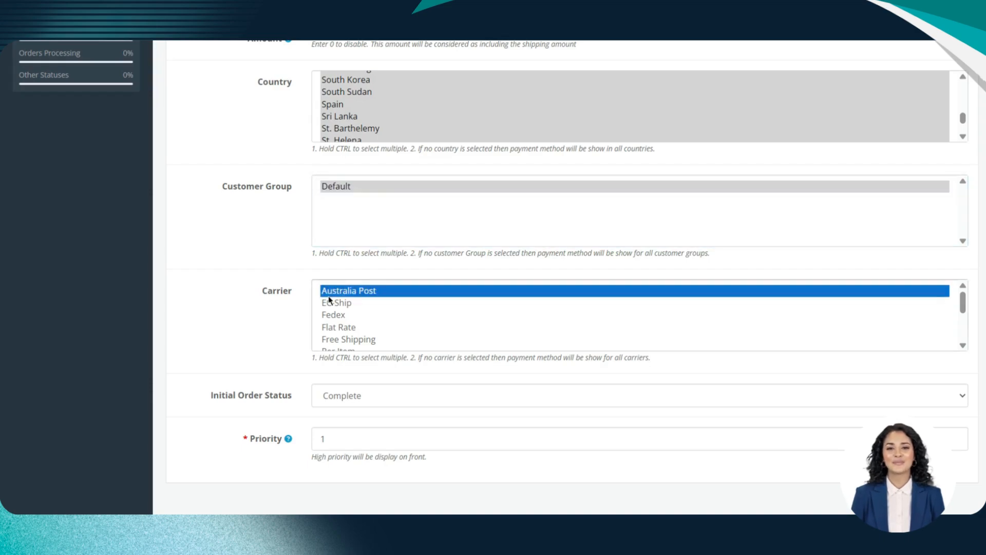
key("ctrl+a")
left_click(282, 309)
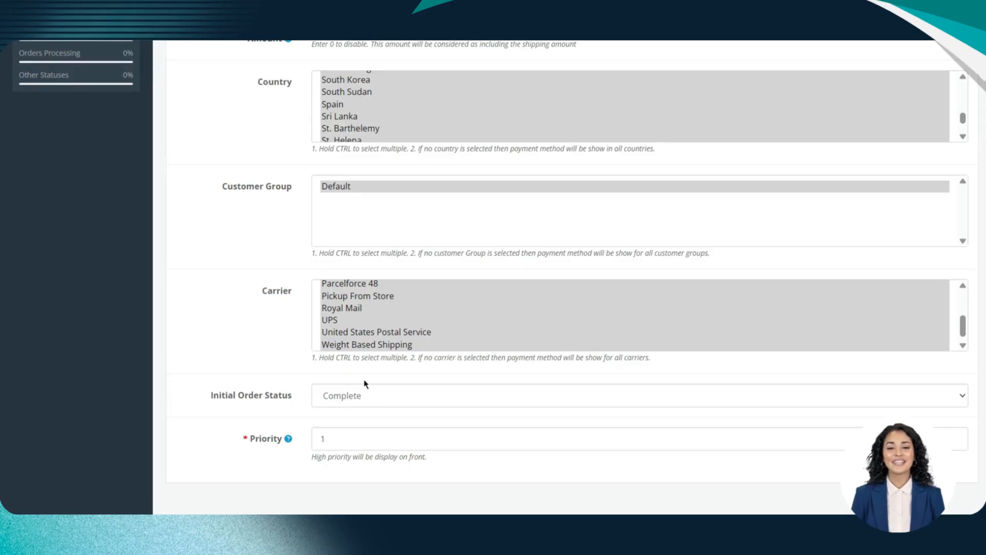
Review the initial order status and priority of the fixed-fee profile and save it
scroll(369, 398, "down", 2)
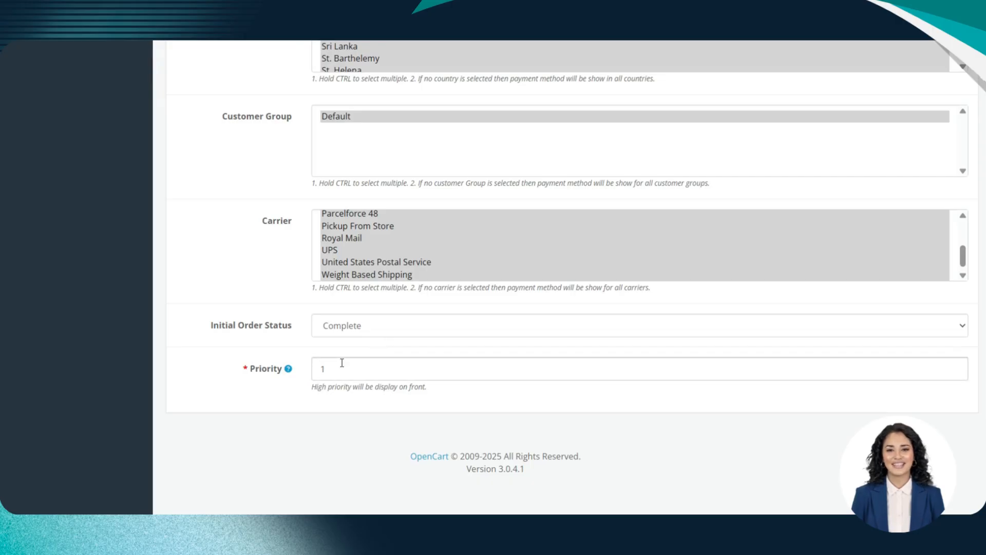
scroll(342, 363, "up", 15)
left_click(941, 111)
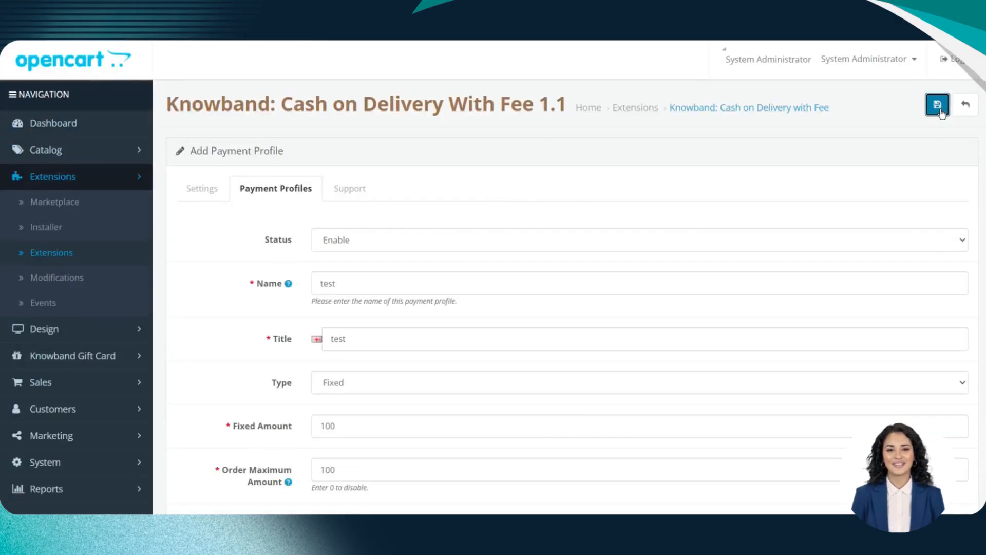
Start another payment profile and enter "test" as its name and title
left_click(945, 105)
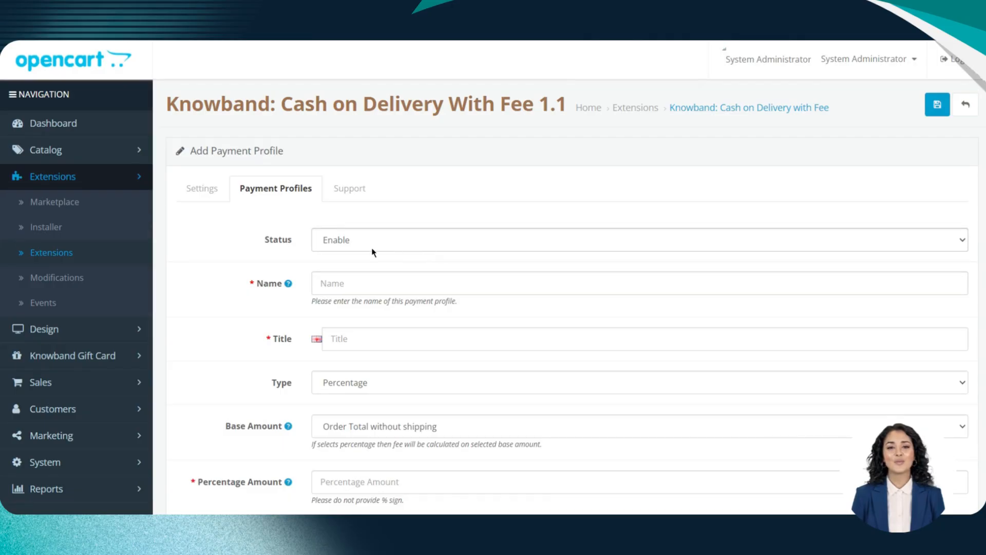
left_click(362, 283)
type("test")
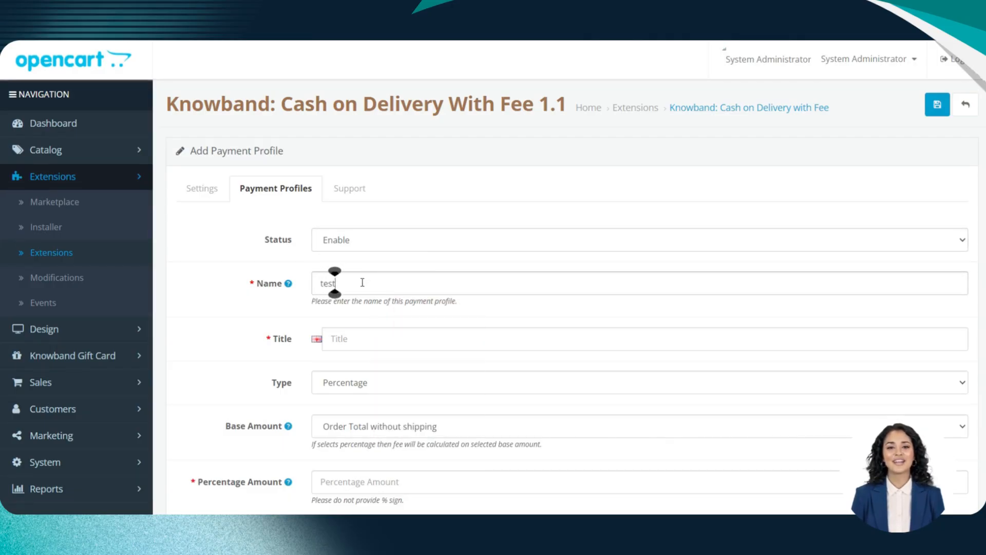
key("Tab")
type("test")
key("Tab")
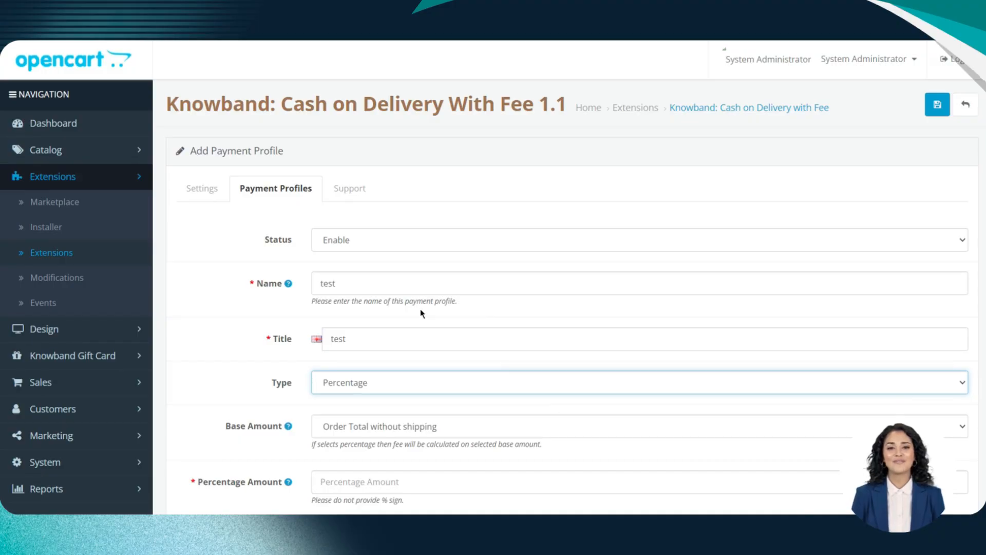
Choose Percentage as the fee type of the new payment profile
left_click(323, 379)
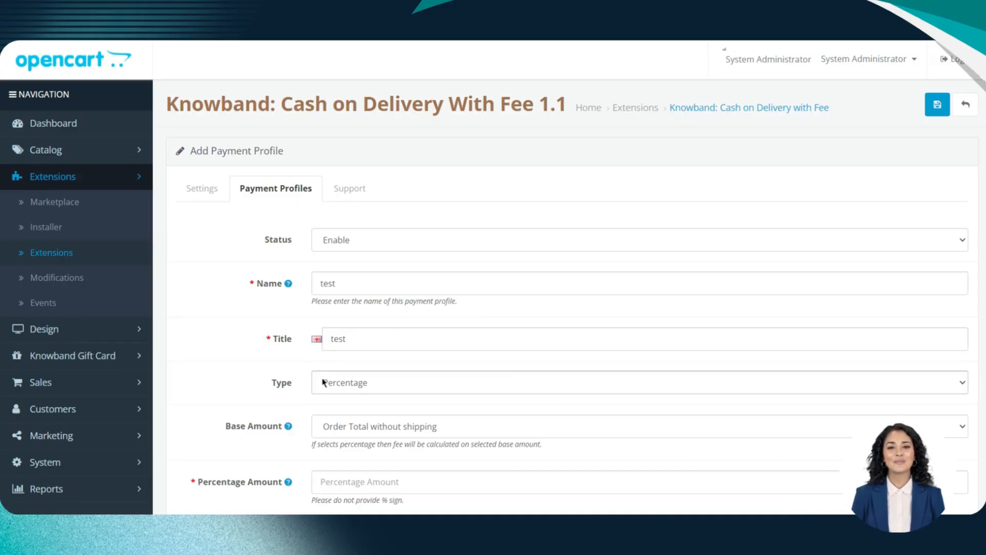
scroll(349, 381, "down", 2)
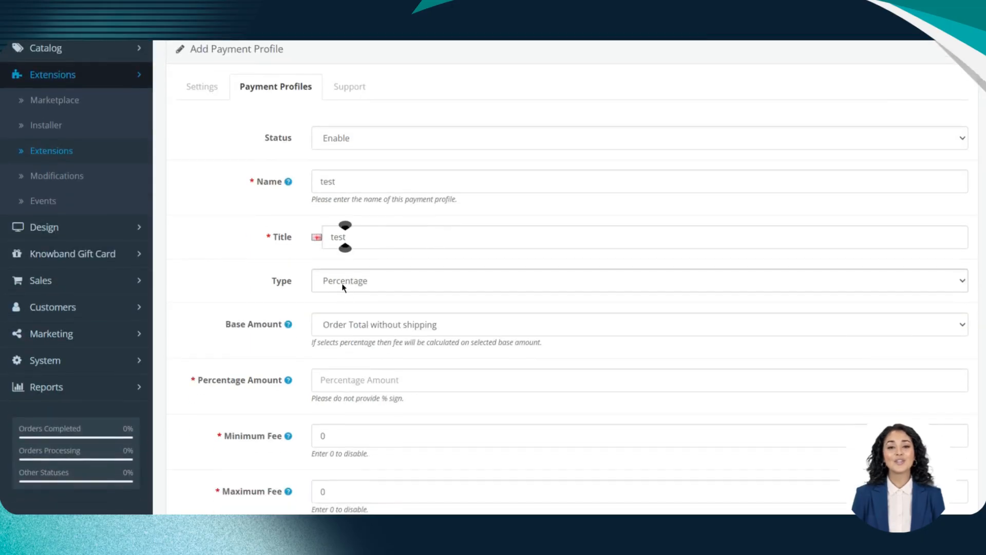
left_click(343, 287)
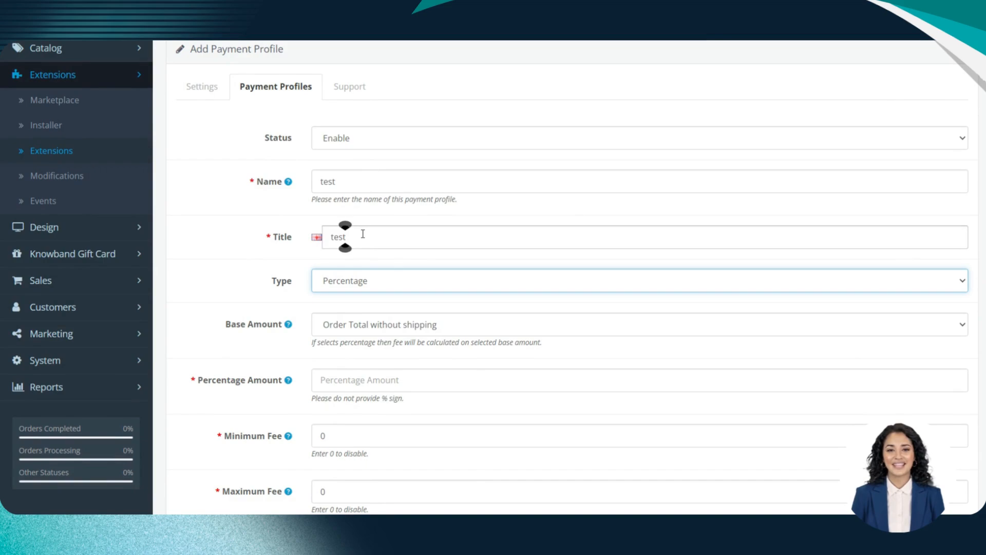
left_click(363, 280)
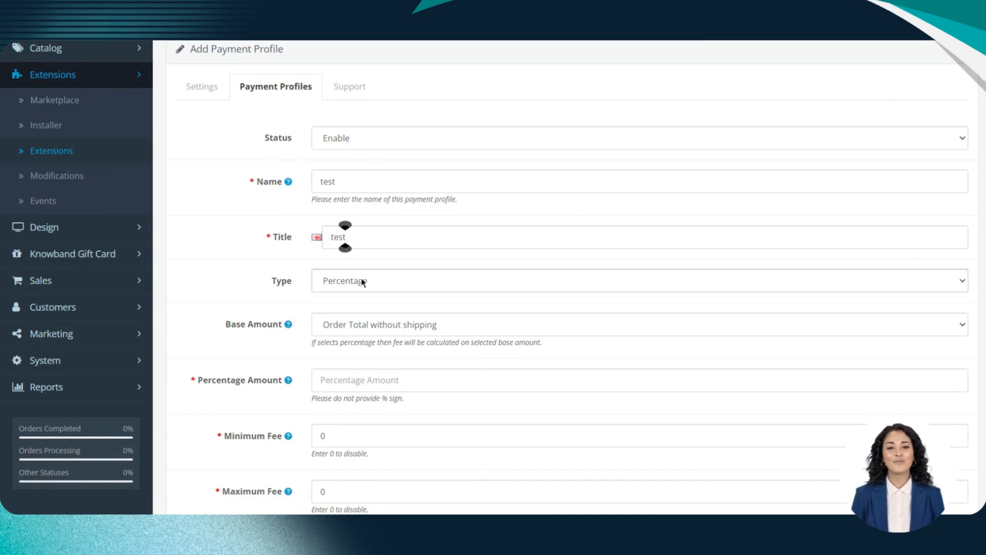
left_click(352, 302)
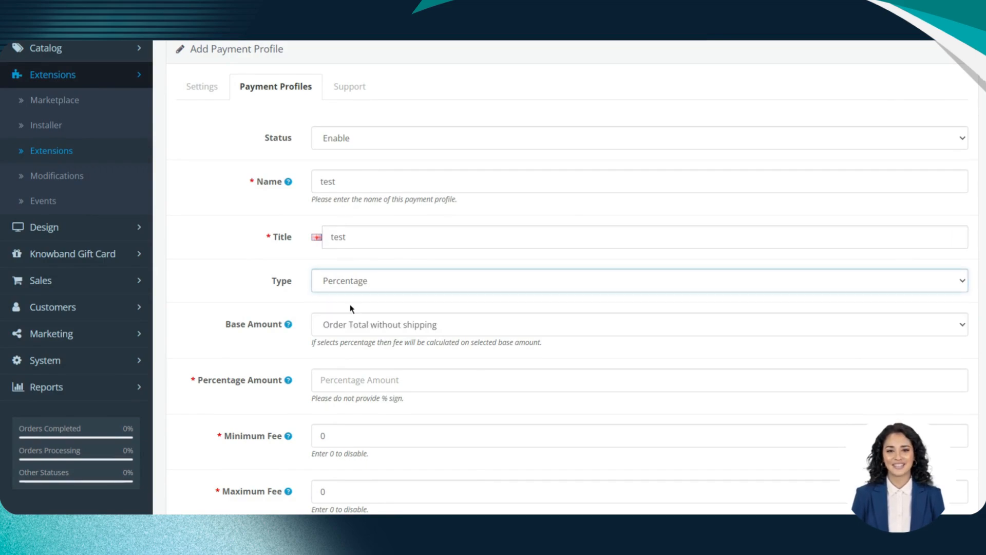
Choose Order Total without shipping as the base amount and set the percentage amount to 10
left_click(373, 329)
left_click(280, 312)
scroll(282, 306, "down", 2)
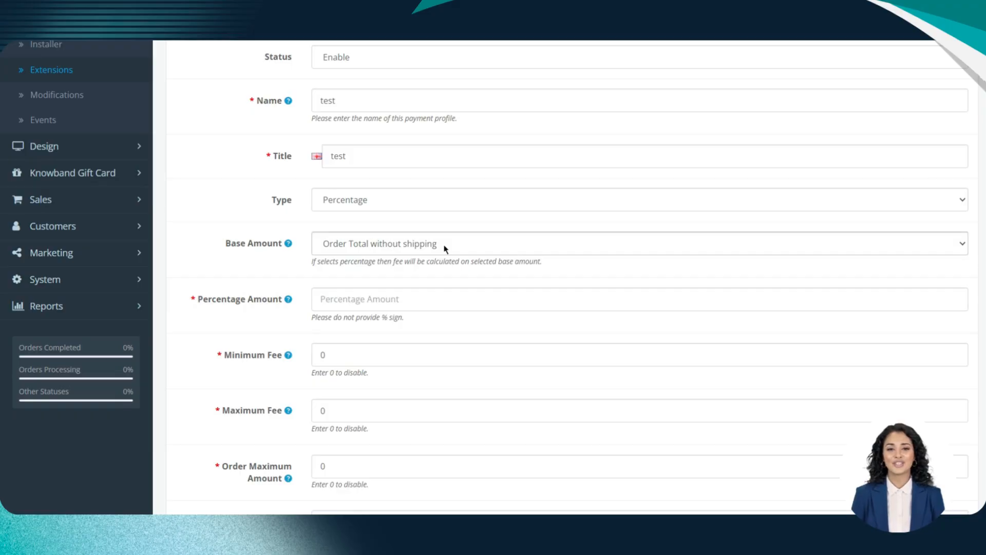
left_click(445, 249)
left_click(413, 279)
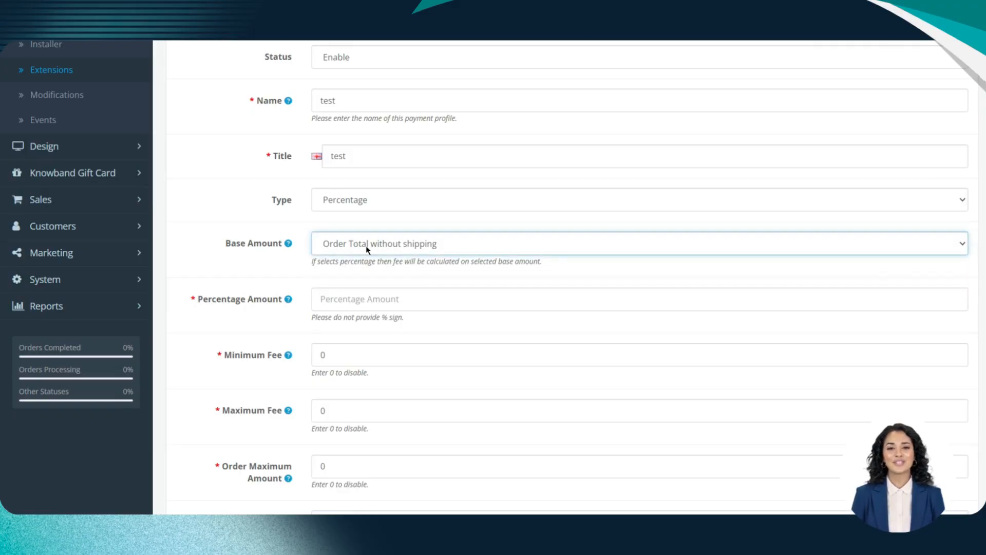
left_click(368, 247)
left_click(353, 264)
left_click(380, 241)
left_click(362, 283)
left_click(357, 299)
type("10")
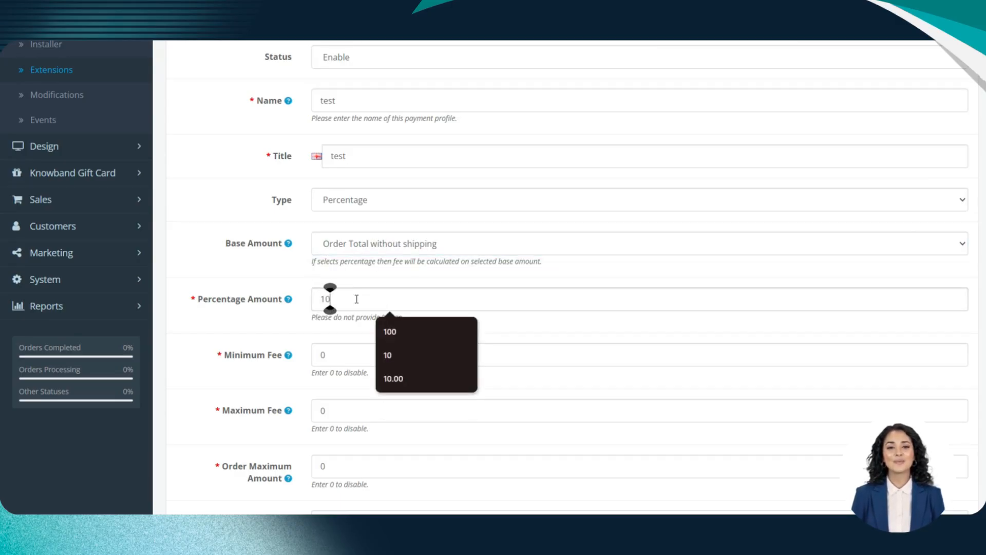
Set the percentage profile's minimum fee to 1 and its maximum fee to 100
scroll(311, 329, "down", 2)
left_click(343, 282)
key("BackSpace")
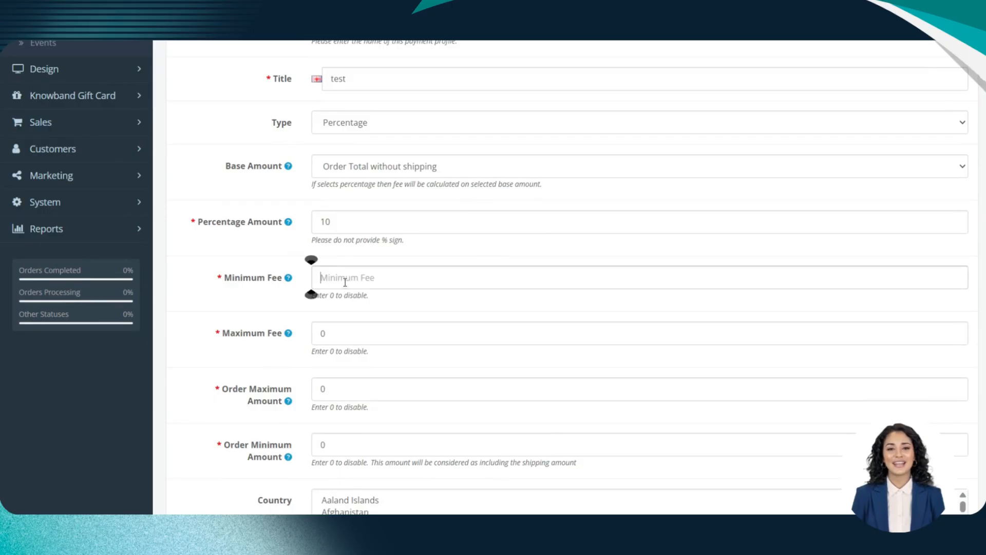
type("1")
left_click(345, 338)
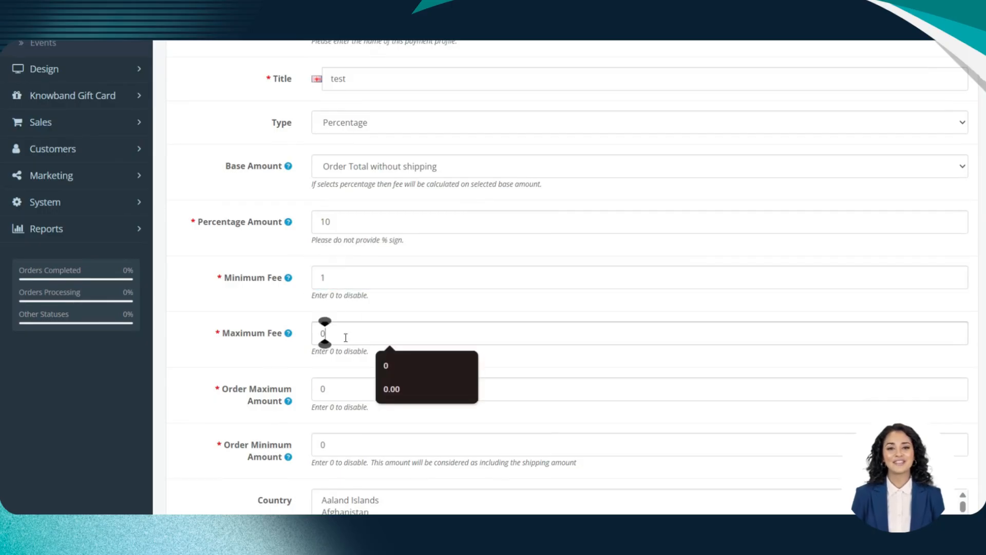
key("BackSpace")
type("100")
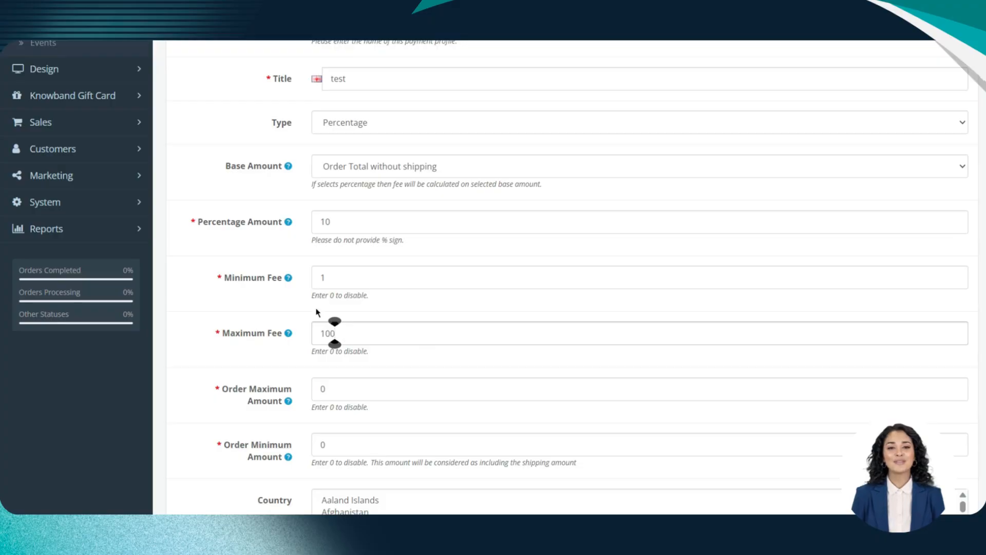
Set the order maximum amount to 100 and the order minimum amount to 1
scroll(295, 349, "down", 2)
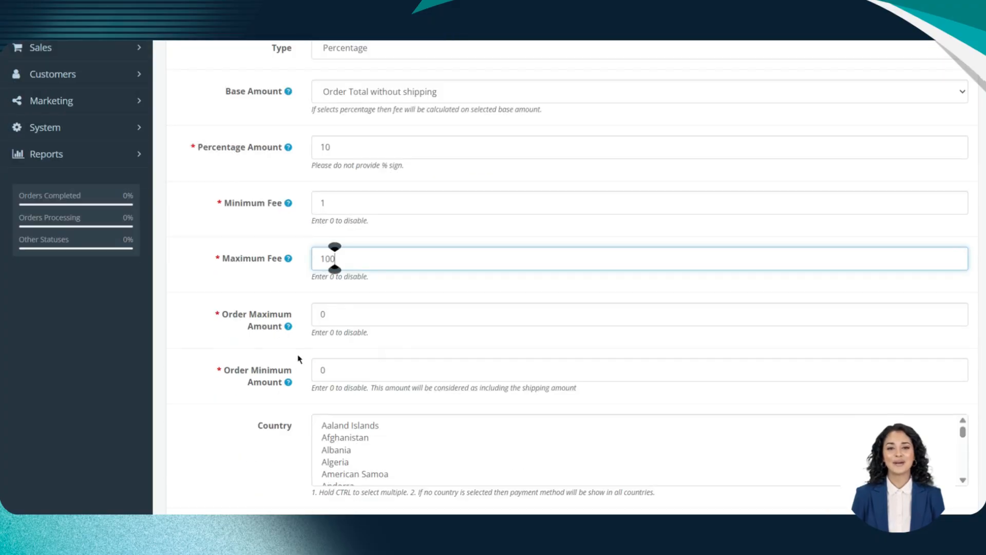
left_click(343, 321)
key("BackSpace")
type("10")
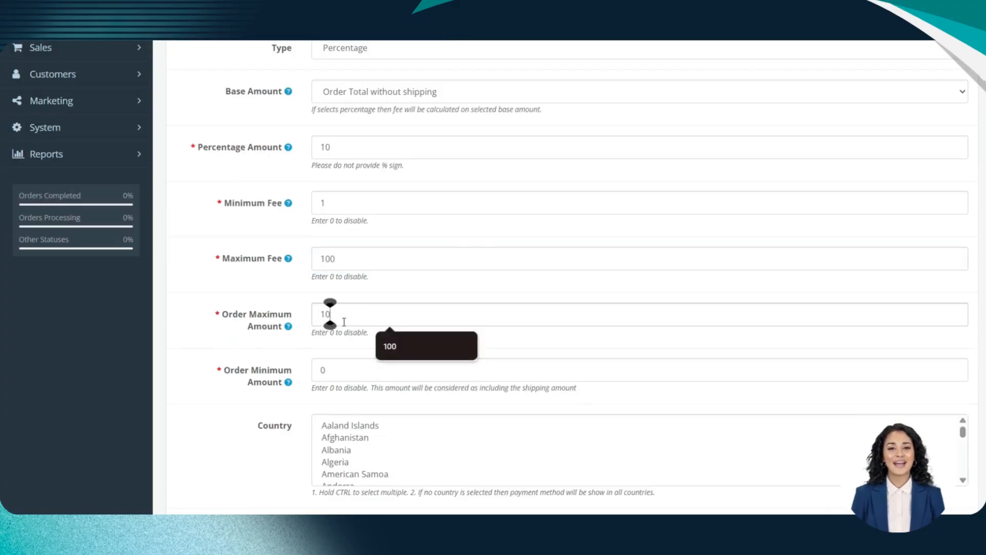
type("0")
left_click(329, 371)
key("BackSpace")
type("1")
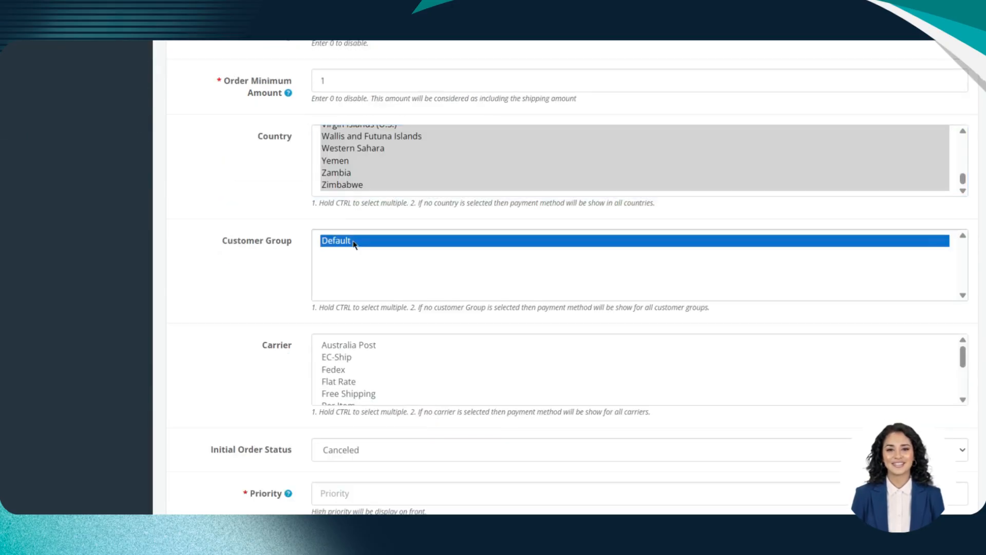
Select the listed carriers through Weight Based Shipping and set the initial order status to Chargeback
left_click(337, 361)
key("shift+End")
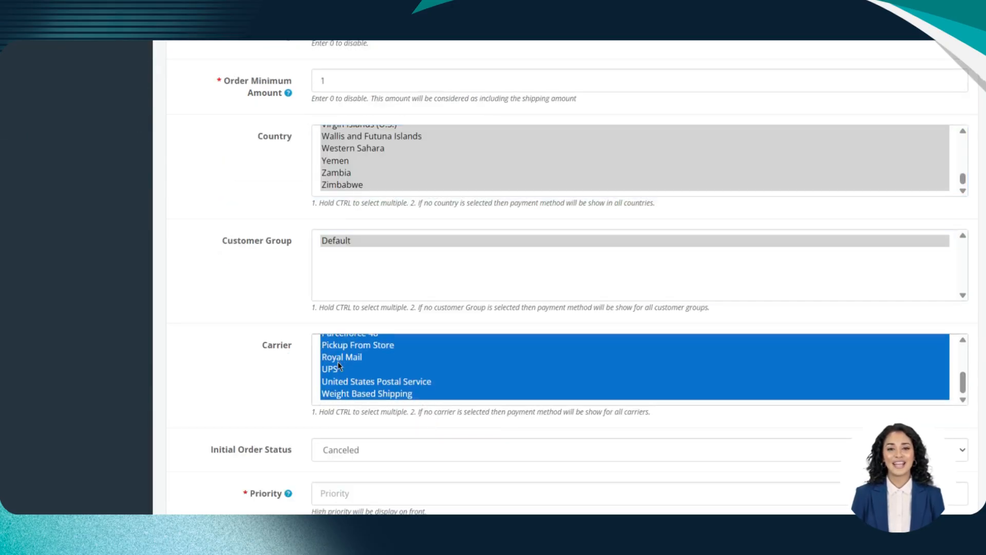
key("Tab")
key("Down")
scroll(365, 402, "down", 3)
left_click(374, 326)
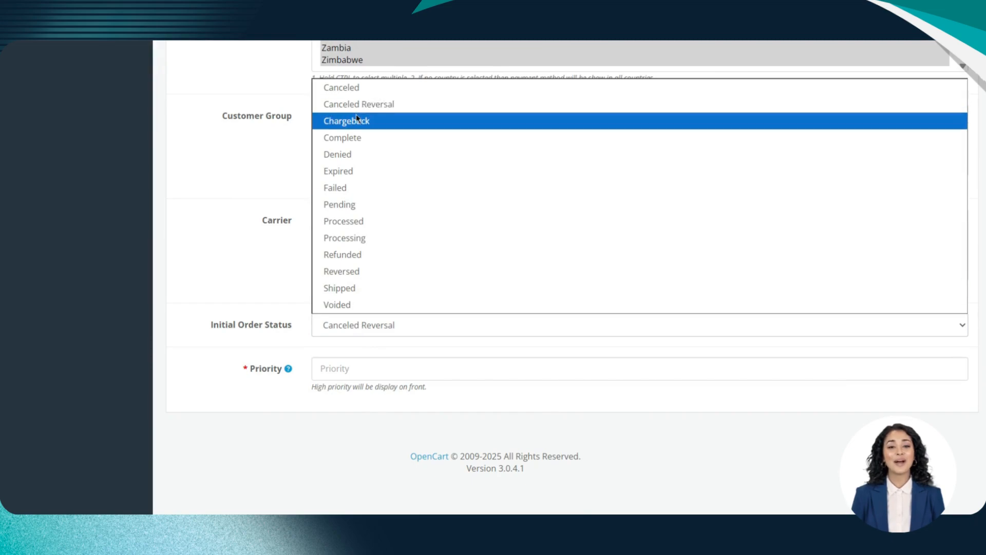
left_click(353, 117)
Enter 2 as the profile's priority and try to save the payment profile
key("Tab")
type("2")
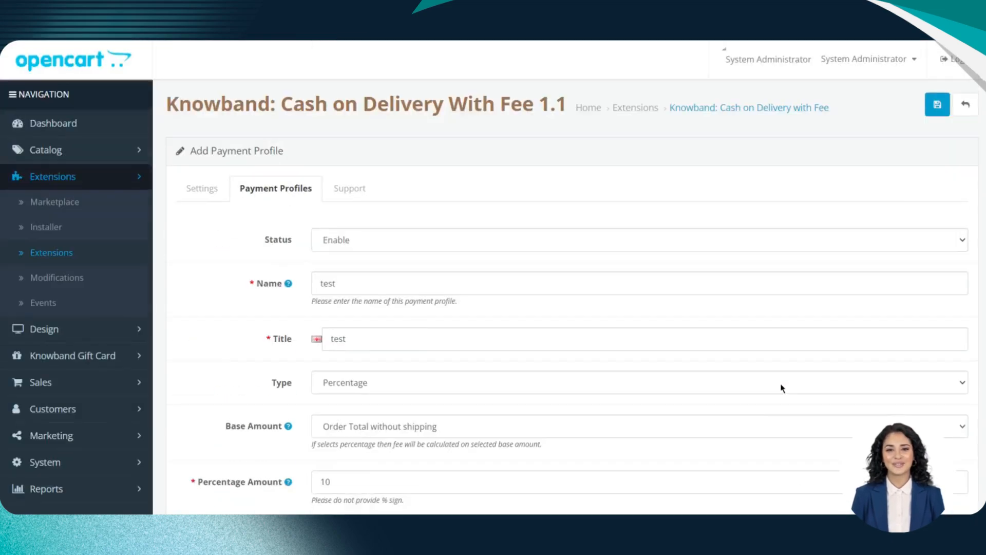
left_click(939, 104)
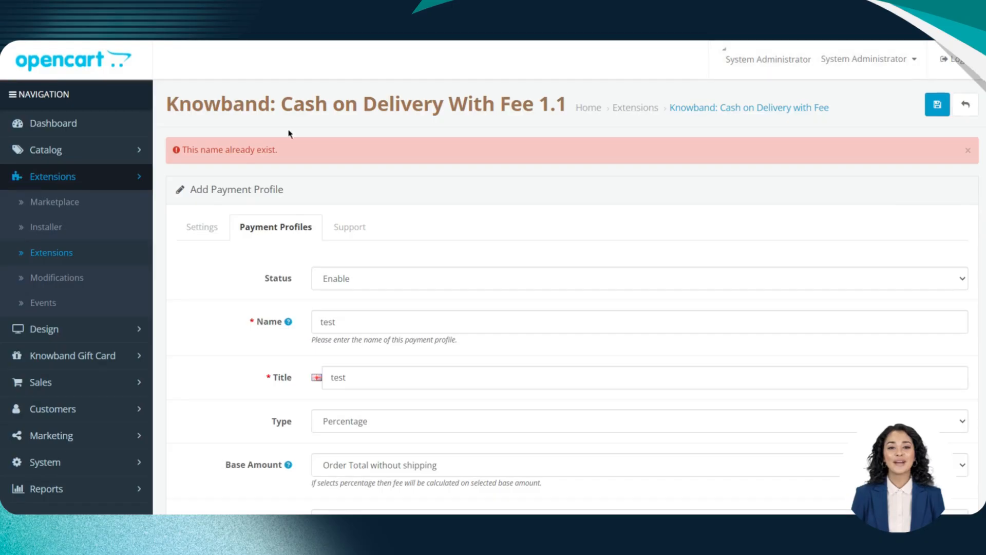
Rename the payment profile as "test2" and save it
left_click(339, 322)
type("2")
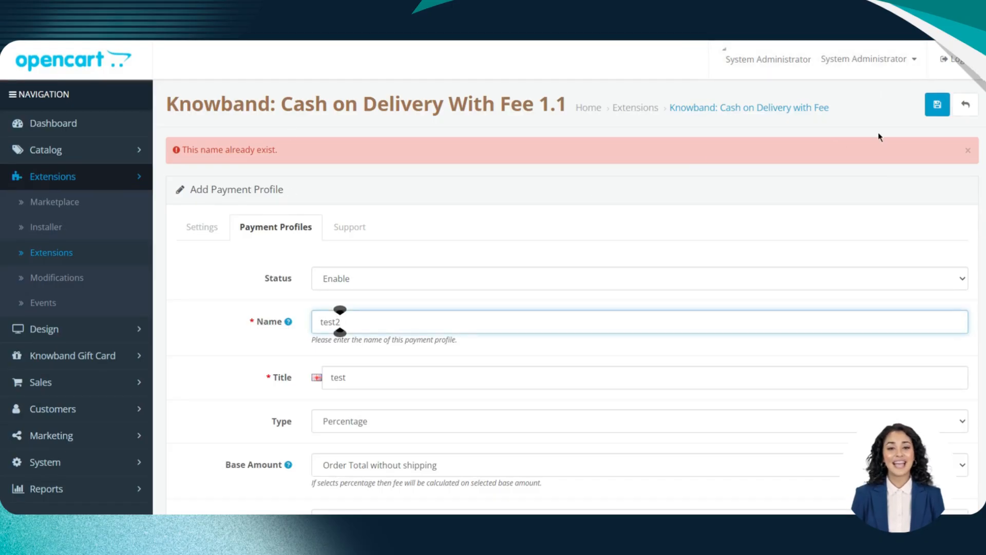
left_click(947, 101)
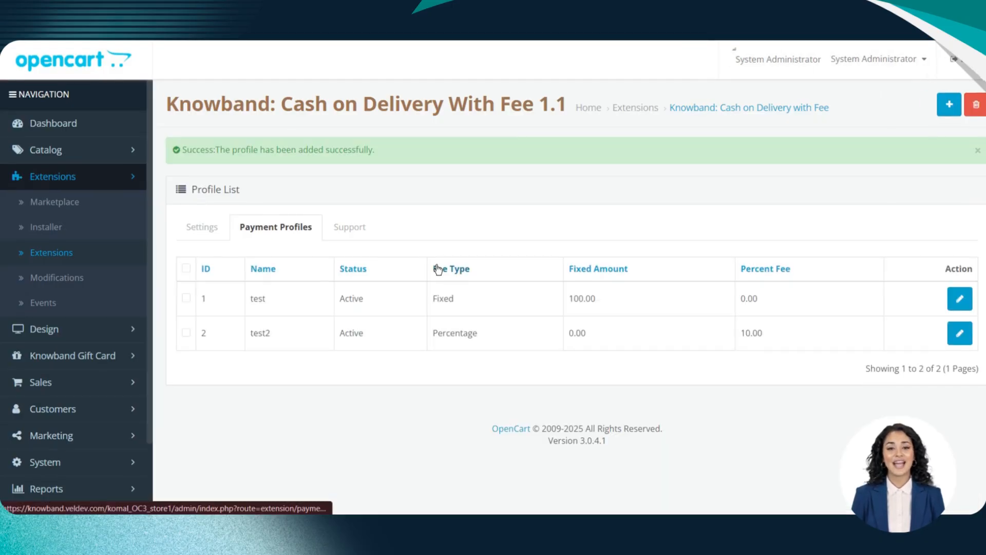
Switch to the storefront, add the Basic T-Shirt from the Jackets category to the cart and proceed to checkout
left_click(880, 62)
left_click(843, 144)
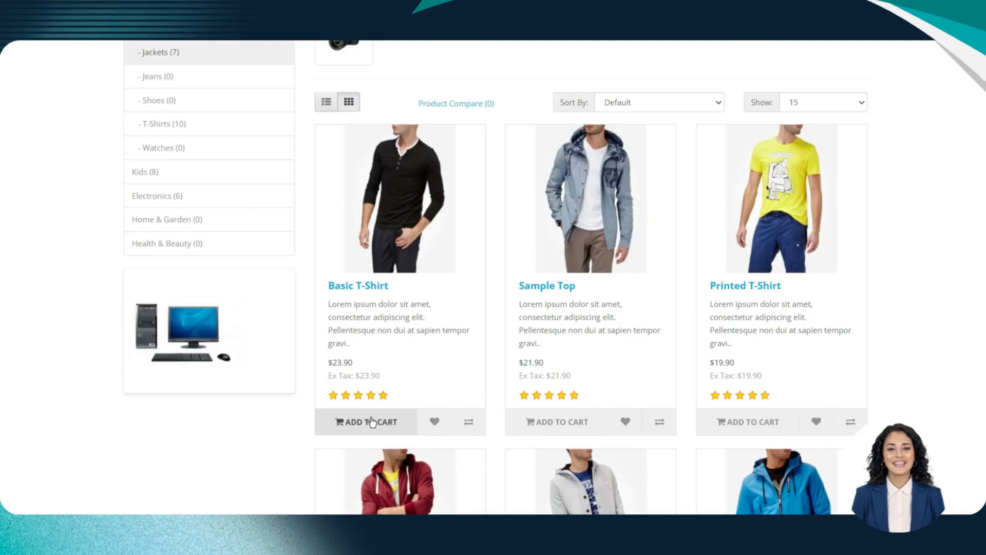
left_click(372, 421)
left_click(773, 98)
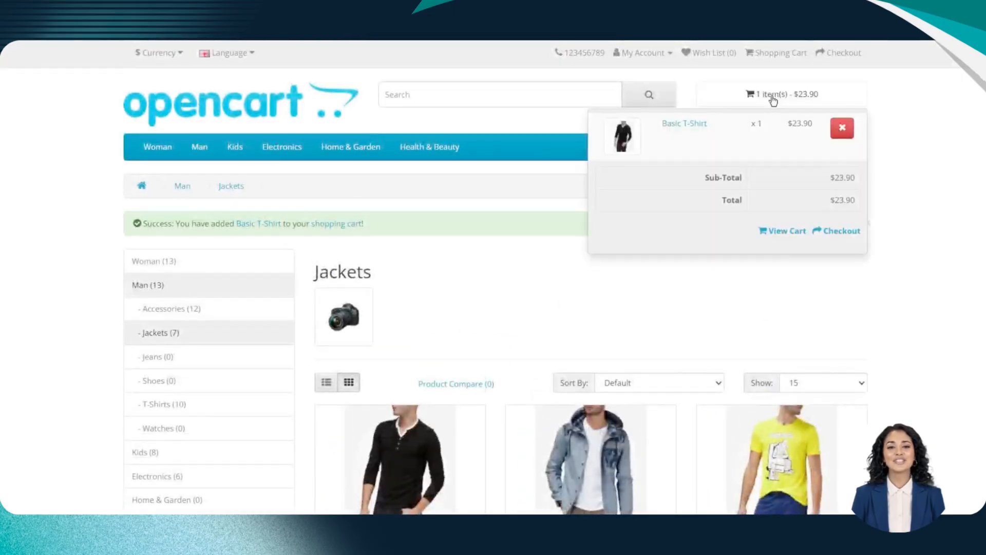
left_click(834, 229)
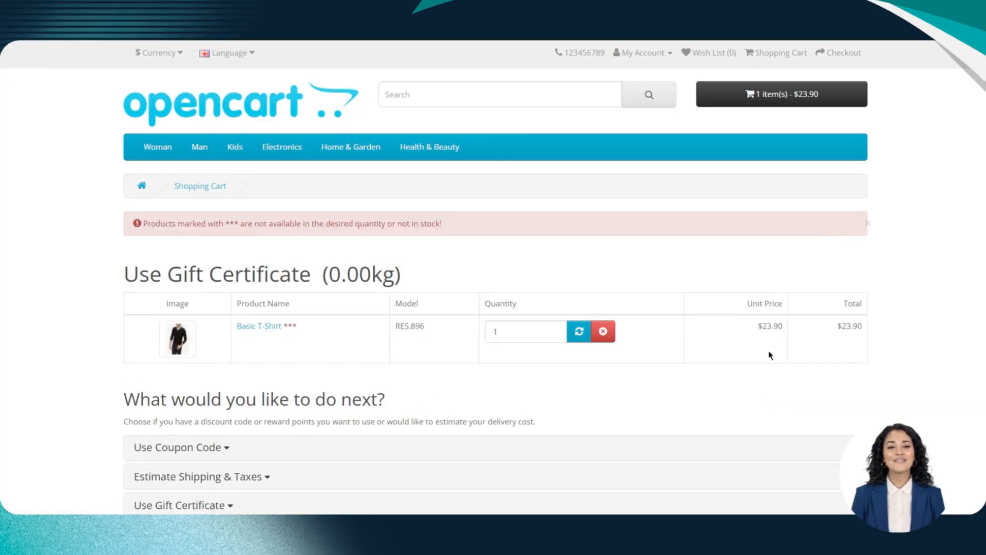
Add the Printed T-Shirt from the Woman Accessories category to the cart
scroll(769, 354, "down", 1)
scroll(365, 208, "up", 1)
scroll(364, 207, "down", 3)
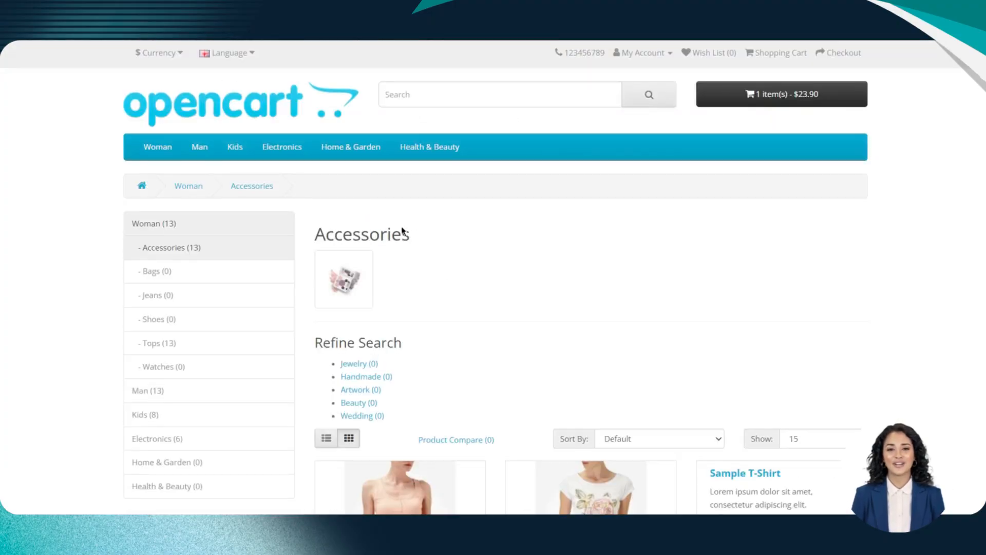
scroll(549, 393, "down", 5)
left_click(544, 418)
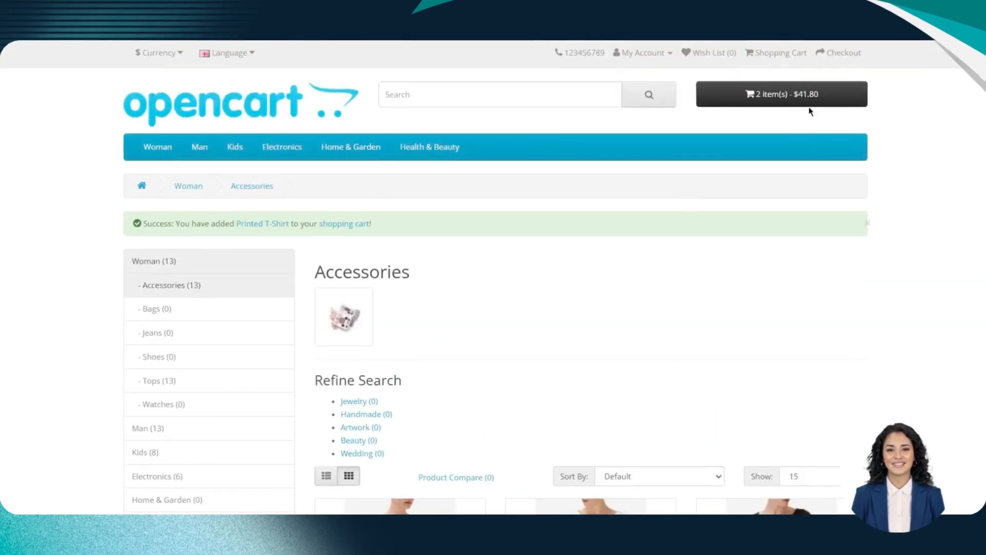
View the shopping cart and proceed to checkout with the Printed T-Shirt
left_click(809, 103)
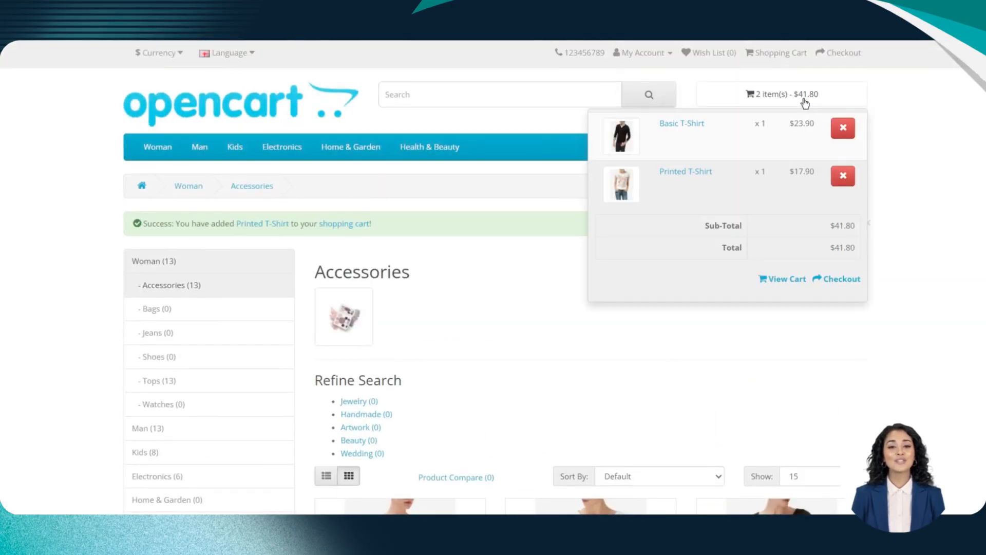
left_click(782, 280)
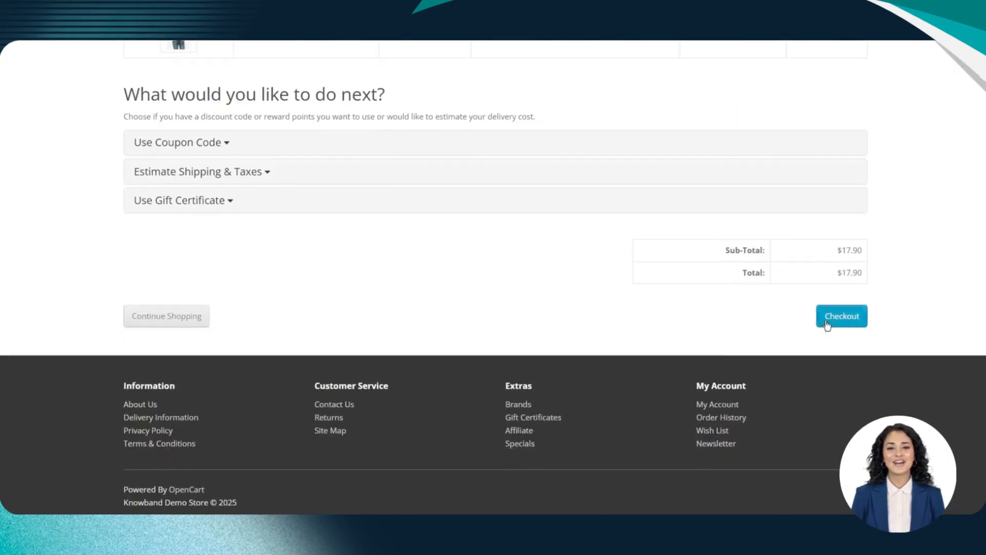
left_click(835, 316)
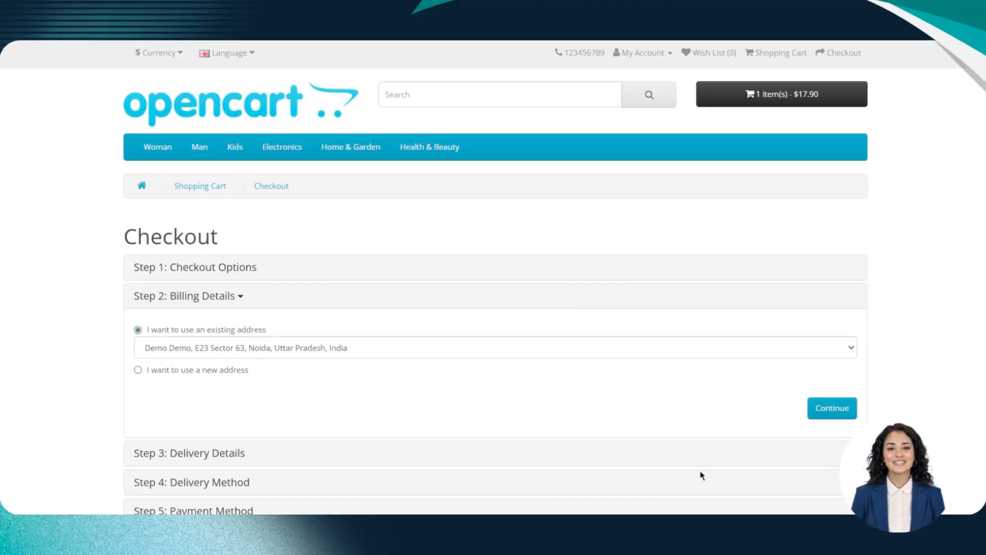
Accept the existing address for billing and delivery and keep Flat Shipping Rate as the delivery method
left_click(832, 410)
scroll(832, 411, "down", 3)
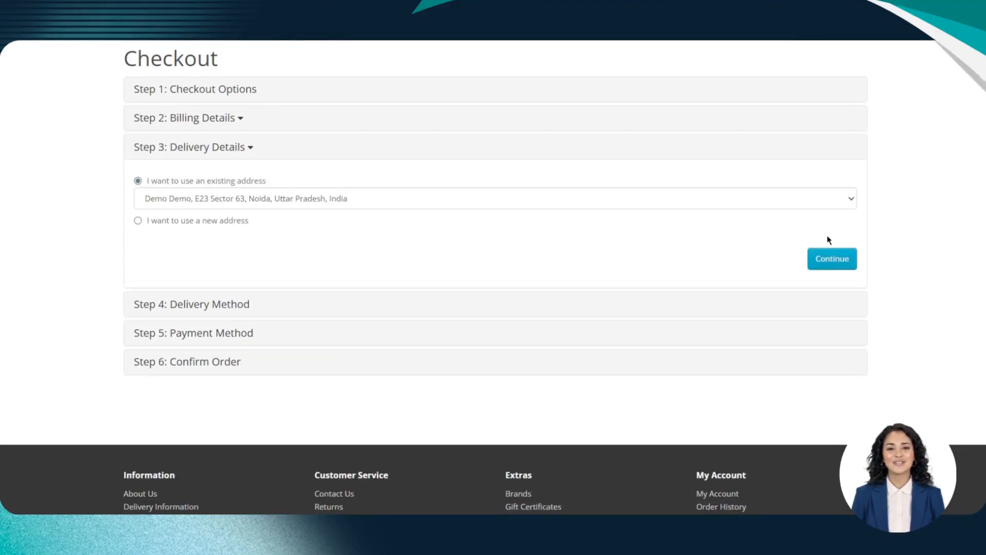
left_click(836, 263)
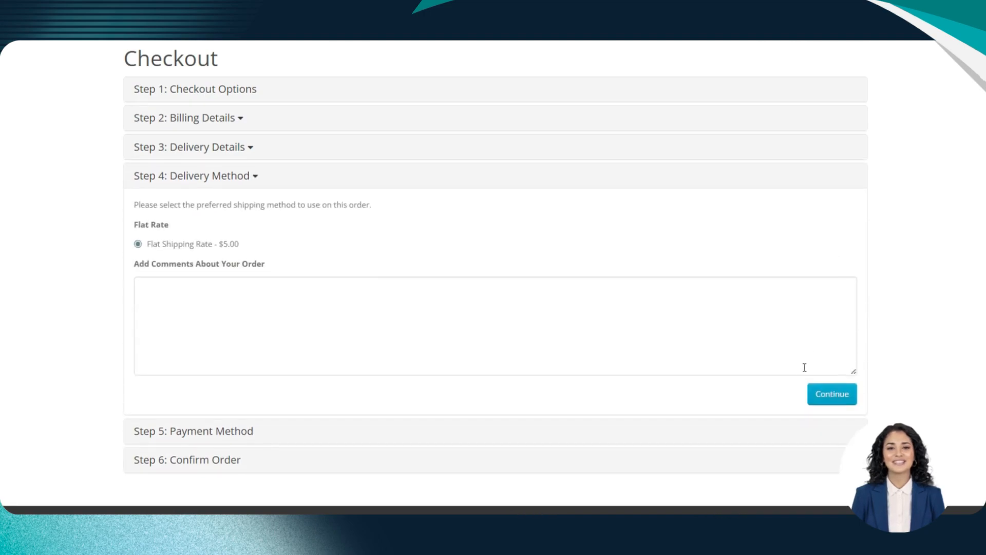
left_click(839, 394)
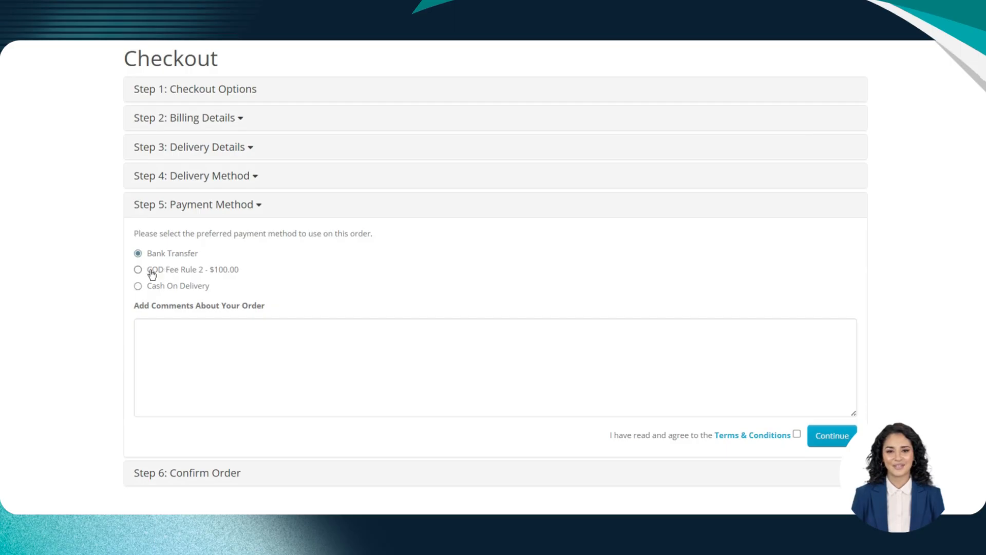
Choose COD Fee Rule 2 as the payment method, accept the terms and conditions, and confirm the order
mouse_move(152, 269)
left_mouse_down()
mouse_move(248, 274)
mouse_move(153, 275)
left_mouse_up()
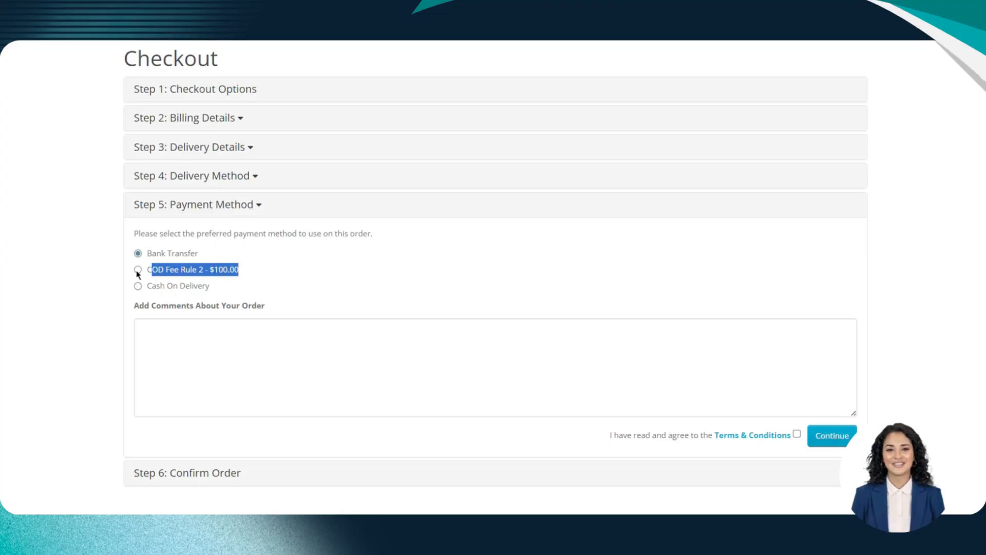
left_click(138, 270)
scroll(345, 287, "down", 1)
left_click(795, 363)
left_click(828, 366)
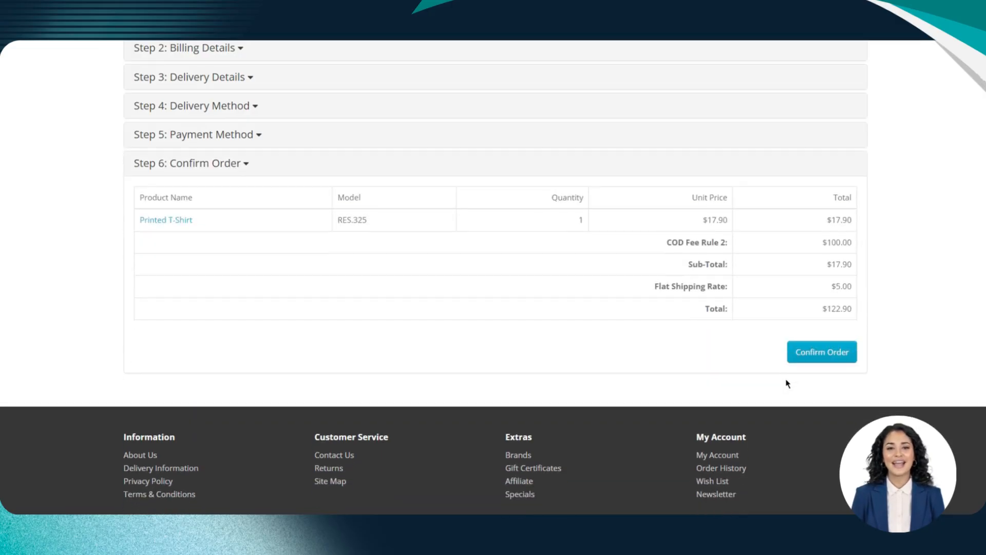
double_click(839, 241)
left_click(815, 353)
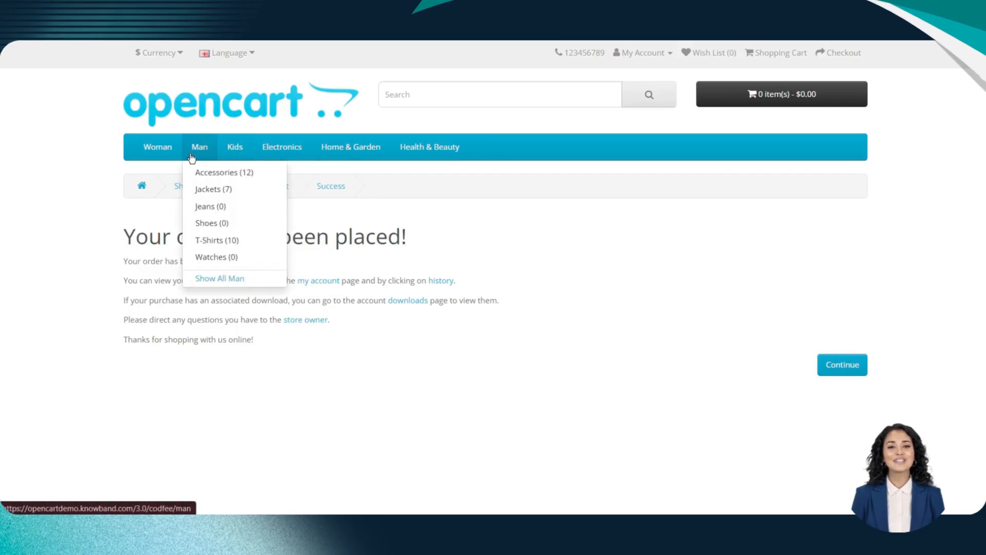
Browse the Woman Accessories products in the store and open the extension's payment profiles in the admin
mouse_move(165, 147)
left_click(184, 179)
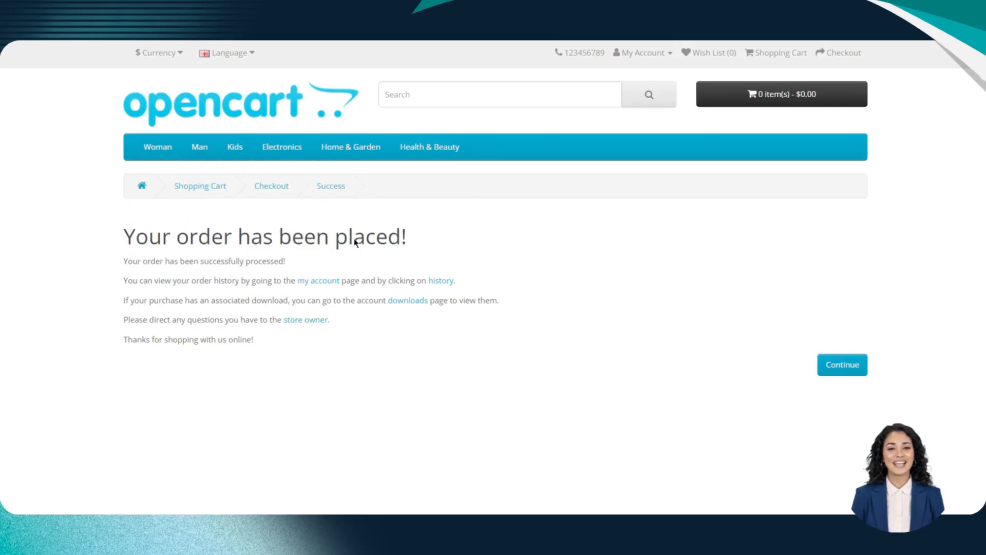
scroll(565, 410, "down", 5)
scroll(724, 198, "up", 2)
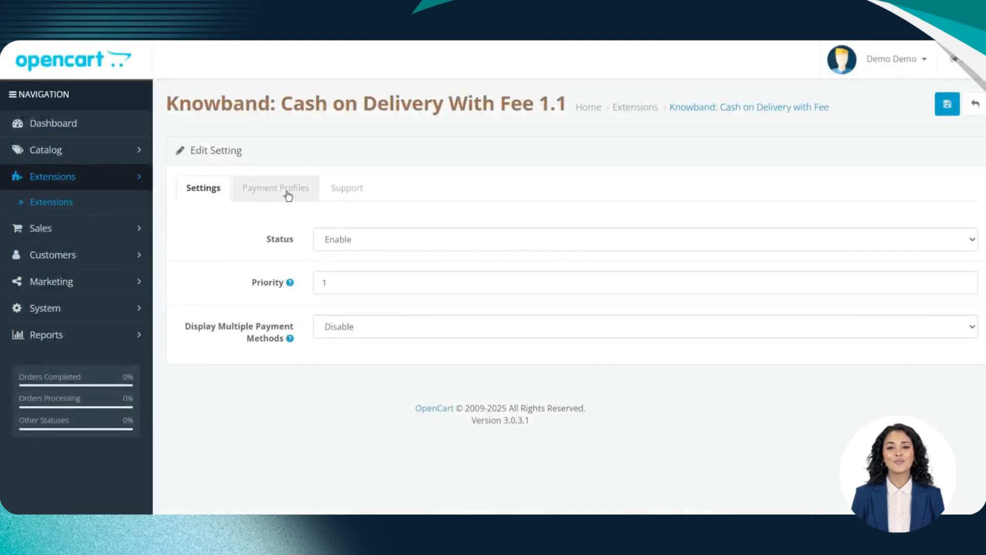
left_click(288, 195)
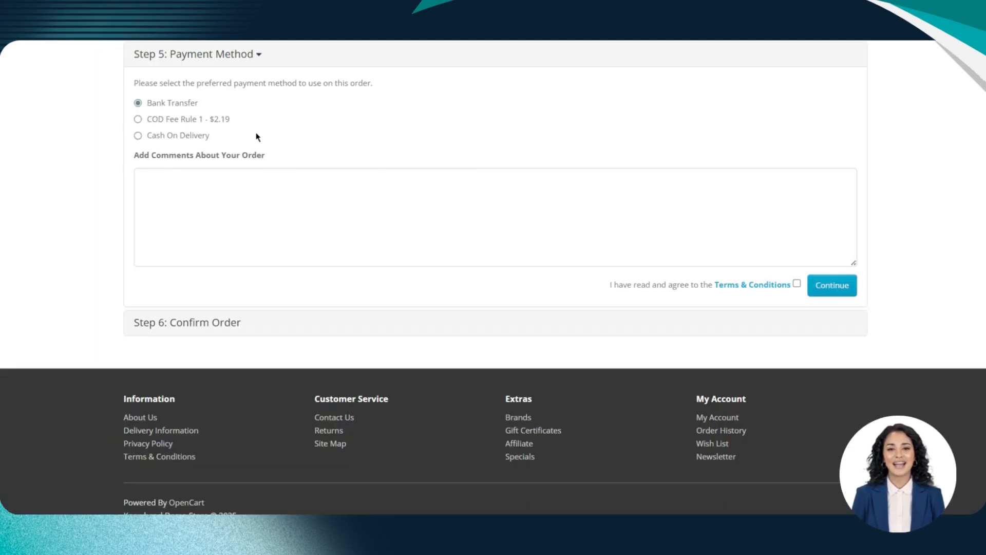
Choose COD Fee Rule 1 as the payment method for the Sample T-Shirt order and accept the terms and conditions
left_click_drag(160, 126, 210, 128)
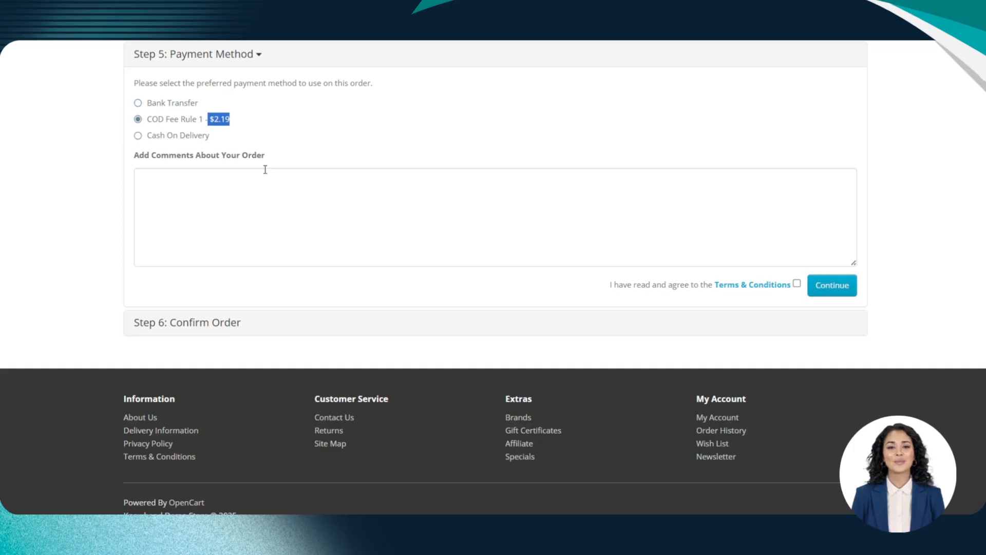
left_click(317, 144)
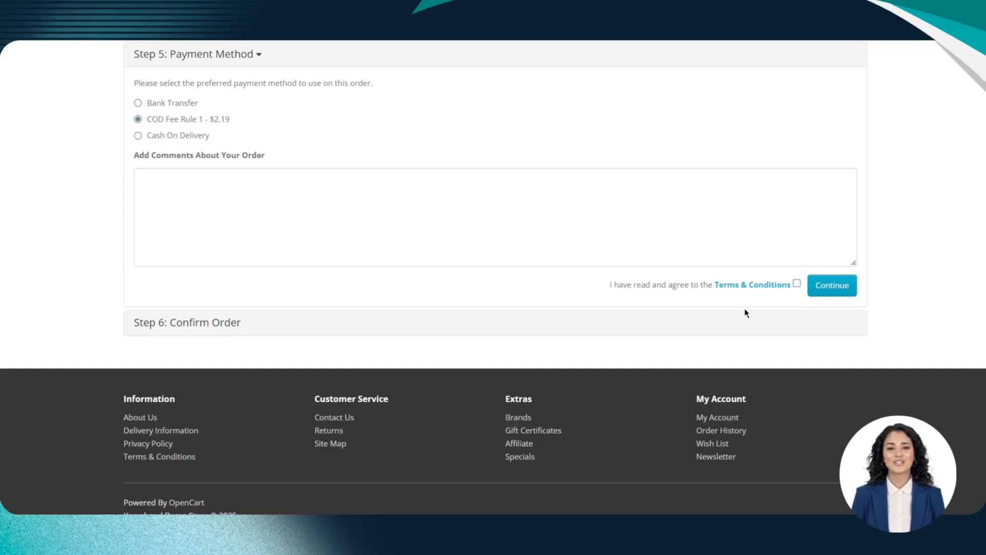
left_click(797, 283)
left_click(837, 296)
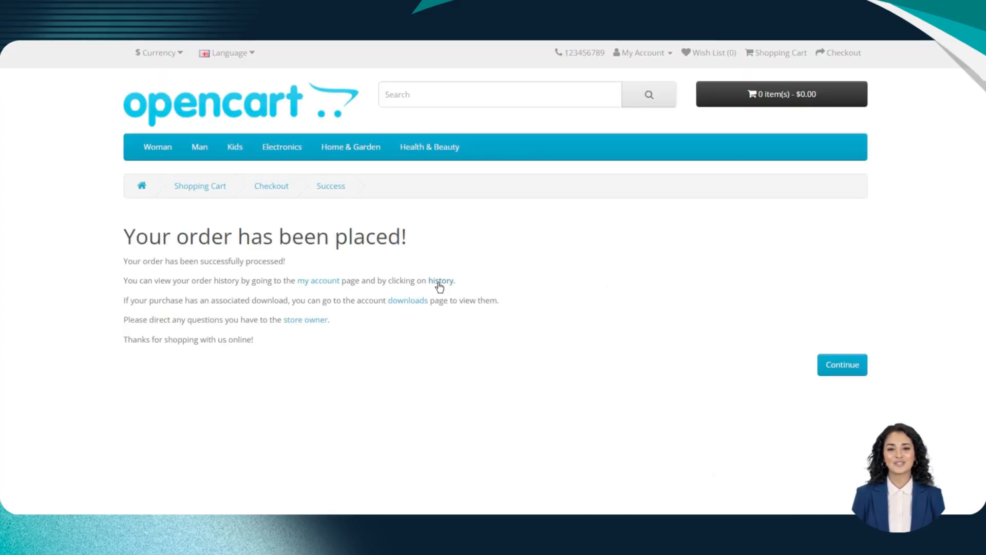
Open the placed Sample T-Shirt order from the order history and examine its payment method, COD fee, totals and status
left_click(439, 281)
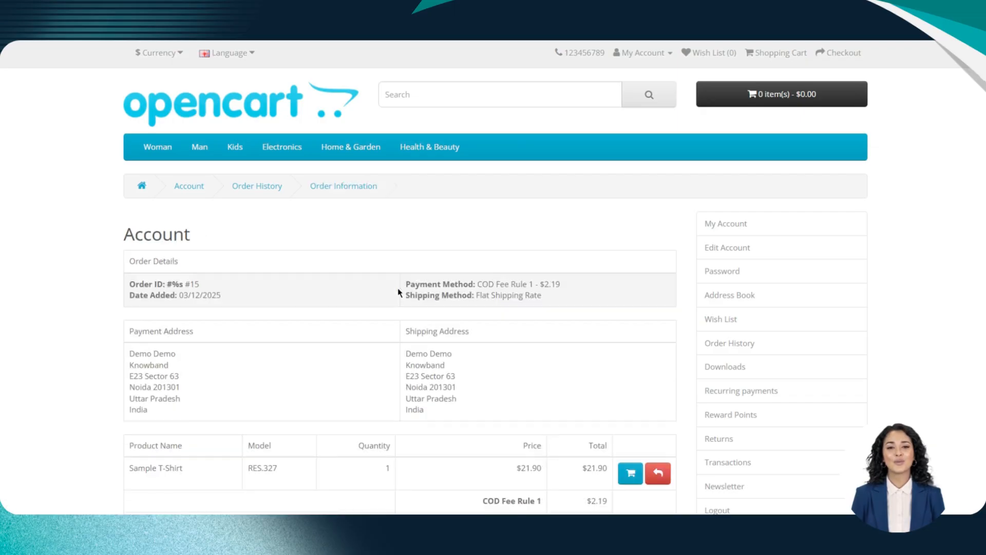
scroll(431, 260, "down", 4)
scroll(549, 313, "down", 1)
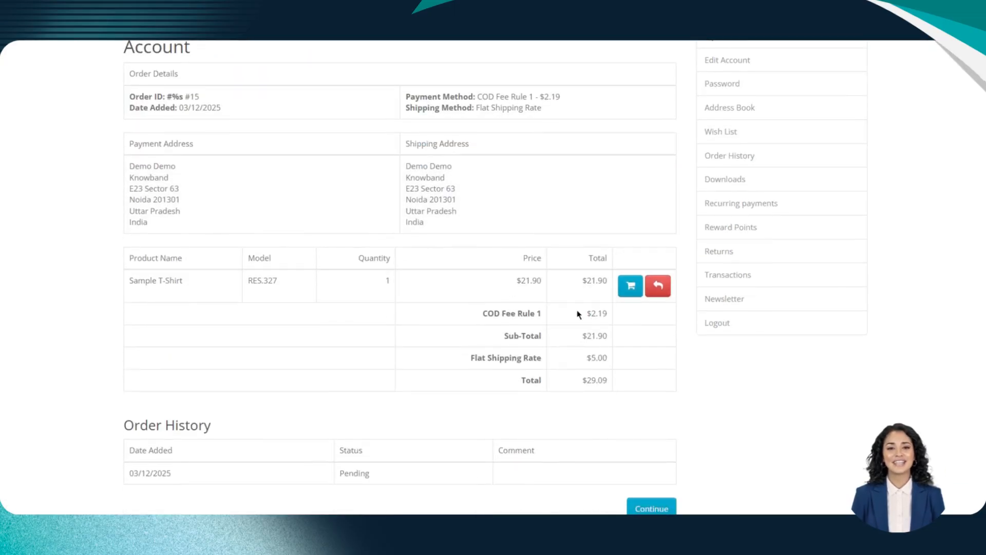
mouse_move(578, 315)
left_mouse_down()
mouse_move(604, 381)
mouse_move(577, 315)
left_mouse_up()
left_click(612, 383)
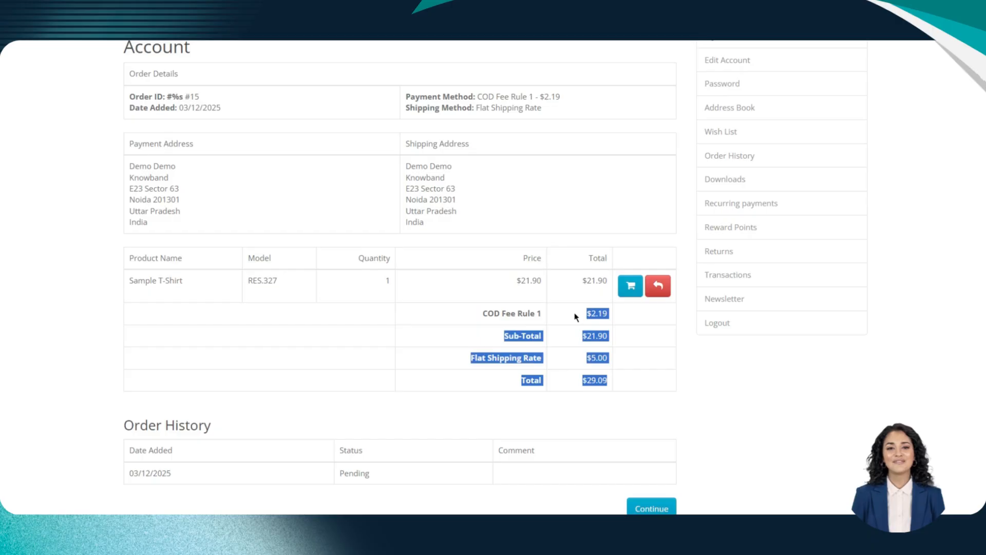
scroll(575, 317, "down", 4)
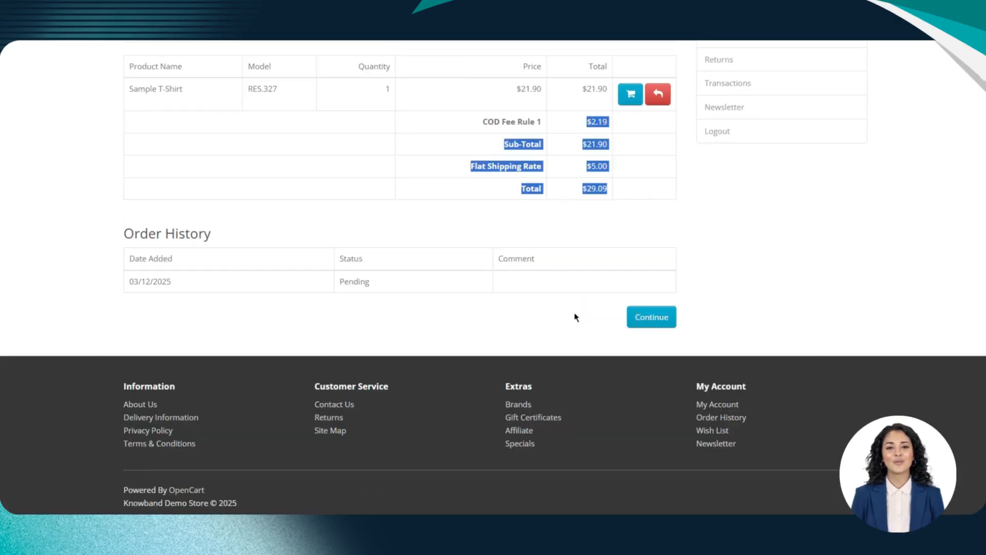
scroll(575, 317, "up", 3)
left_click(553, 180)
scroll(554, 180, "up", 5)
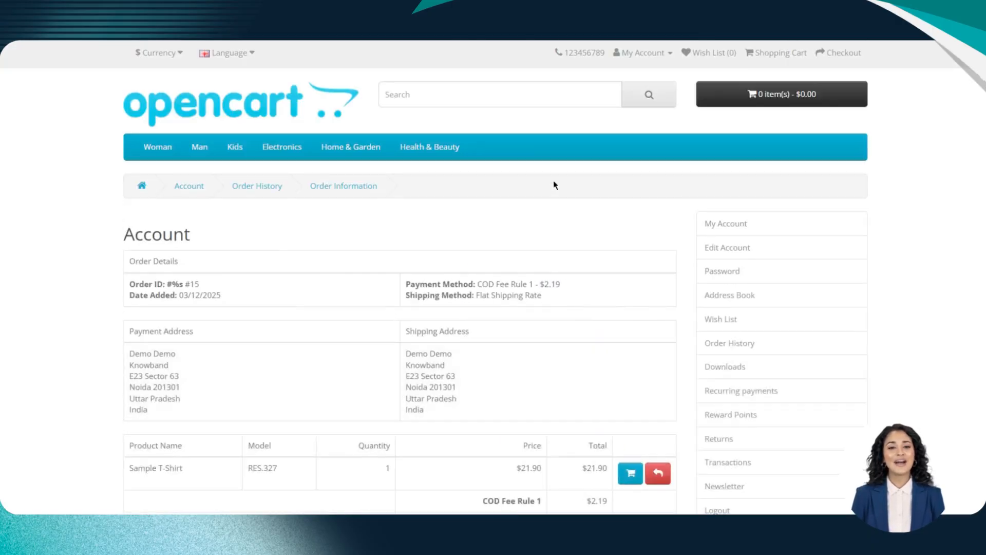
scroll(714, 277, "down", 6)
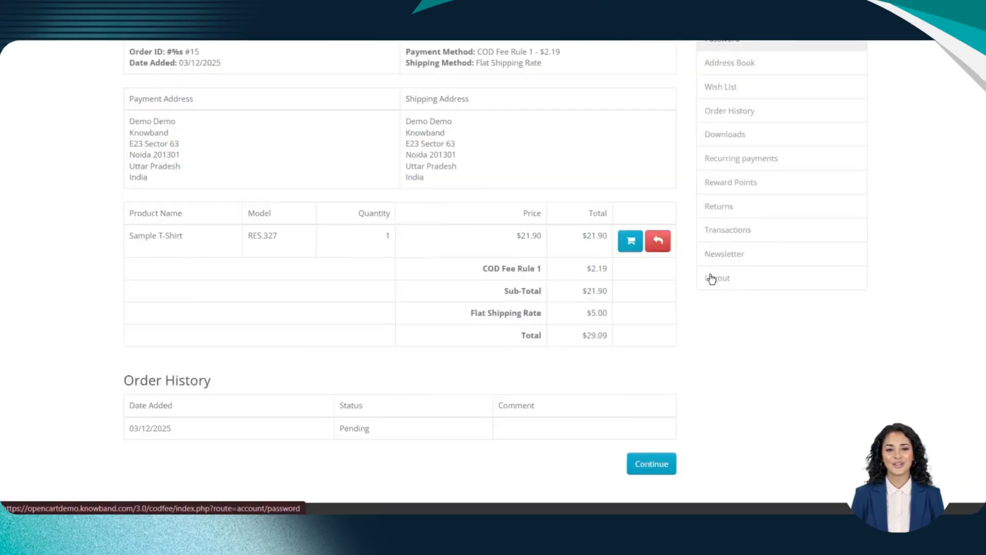